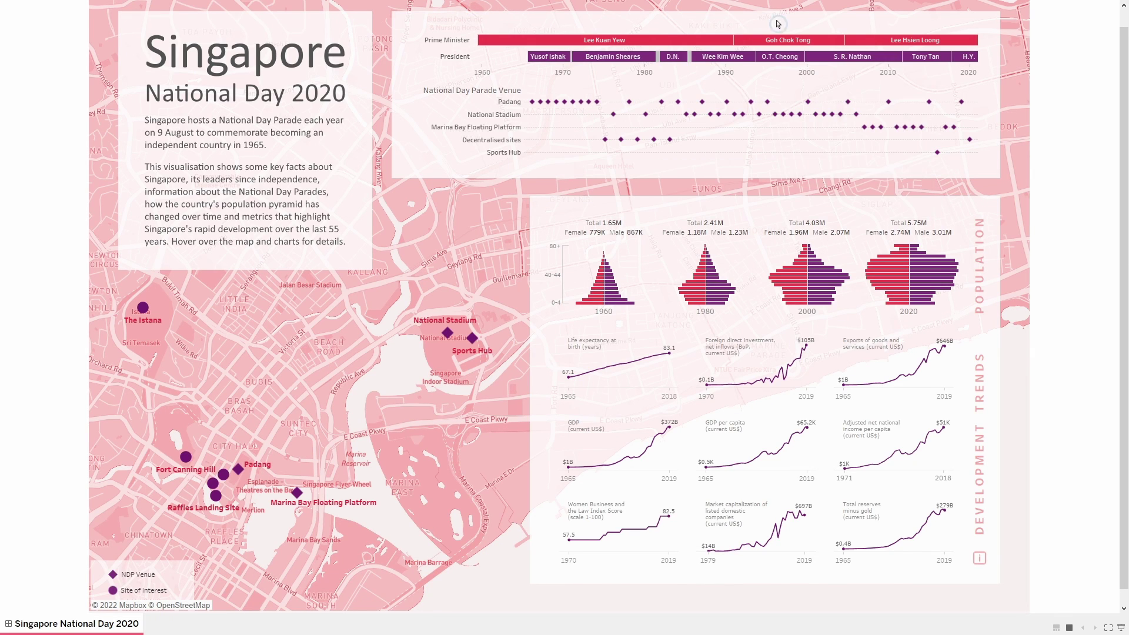
Step: Show the trend metric descriptions table on the dashboard, then close it
{"action": "mouse_move", "coordinate": [838, 65]}
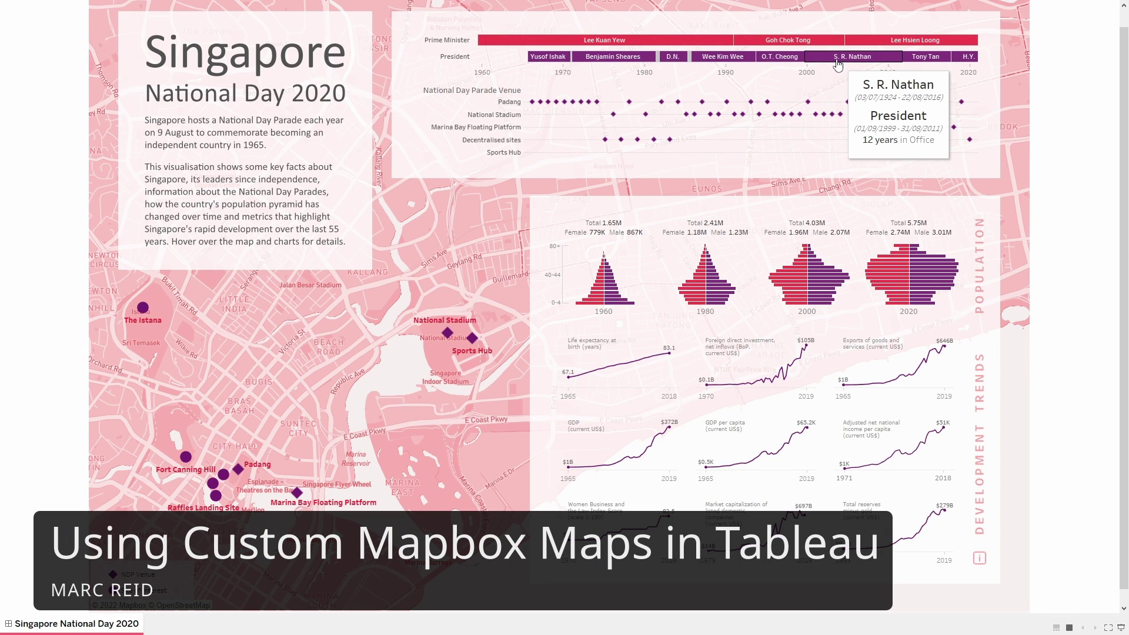
{"action": "mouse_move", "coordinate": [857, 117]}
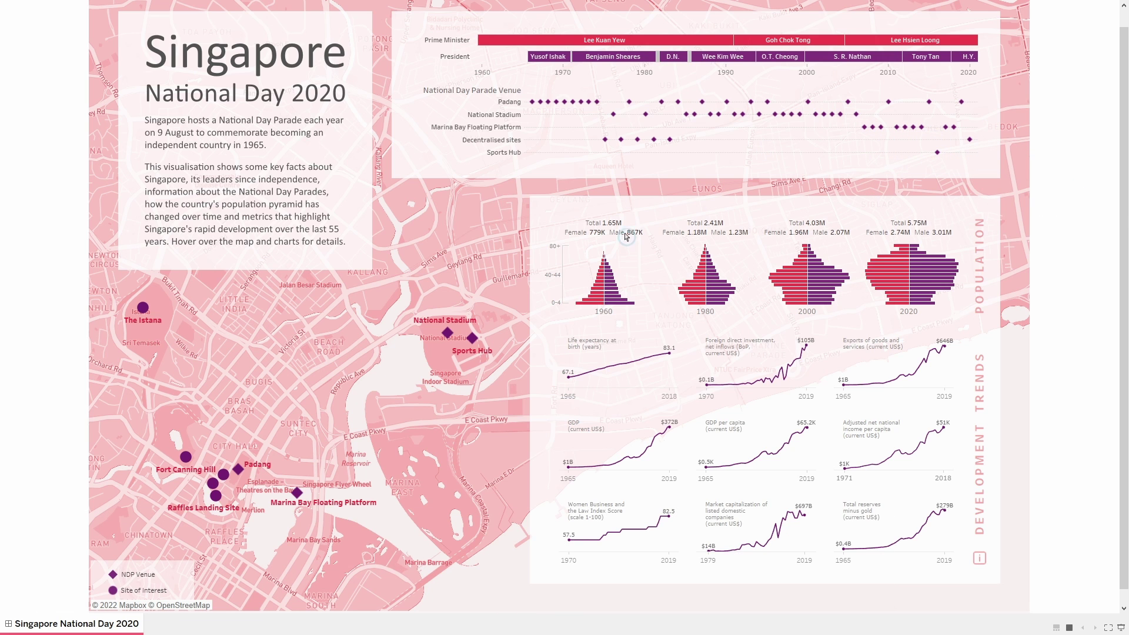
{"action": "mouse_move", "coordinate": [615, 303]}
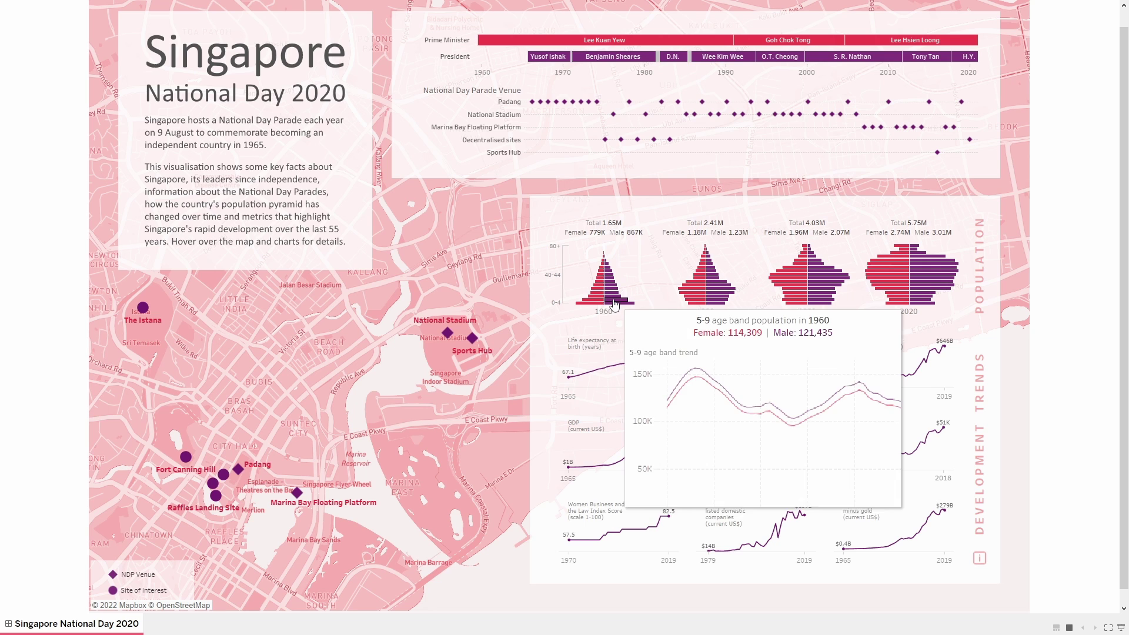
{"action": "mouse_move", "coordinate": [660, 358]}
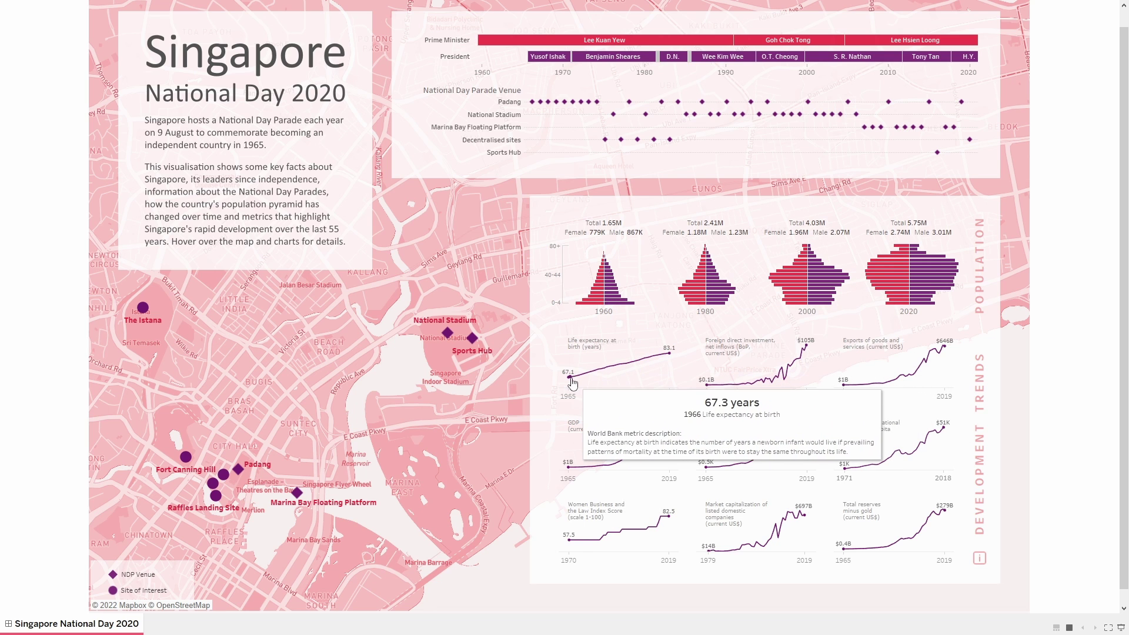
{"action": "mouse_move", "coordinate": [843, 471]}
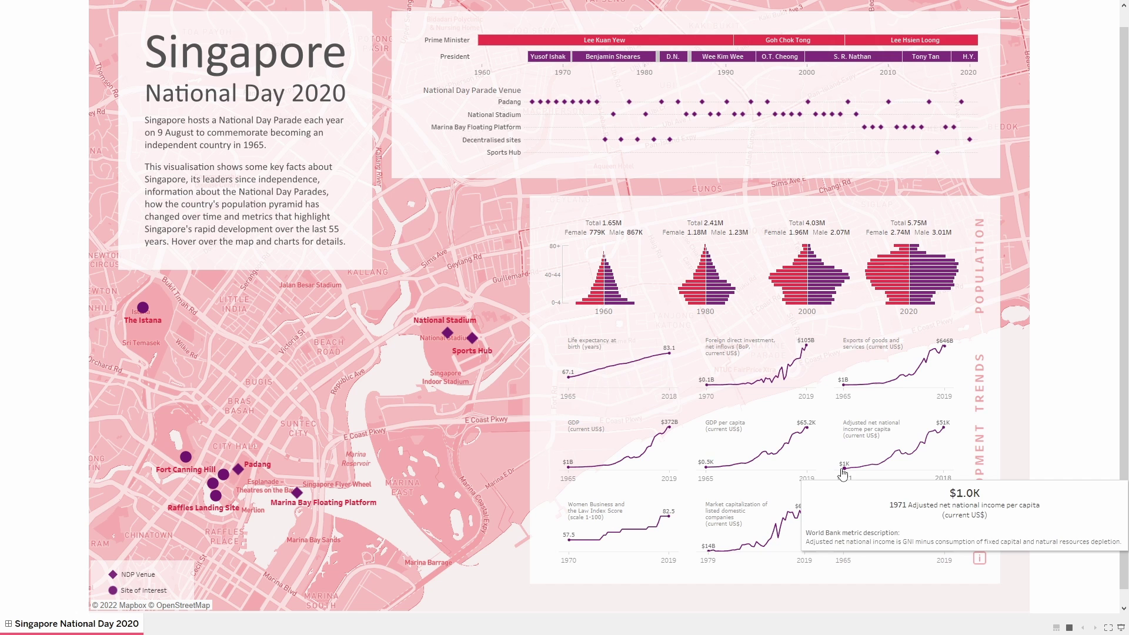
{"action": "left_click", "coordinate": [980, 559]}
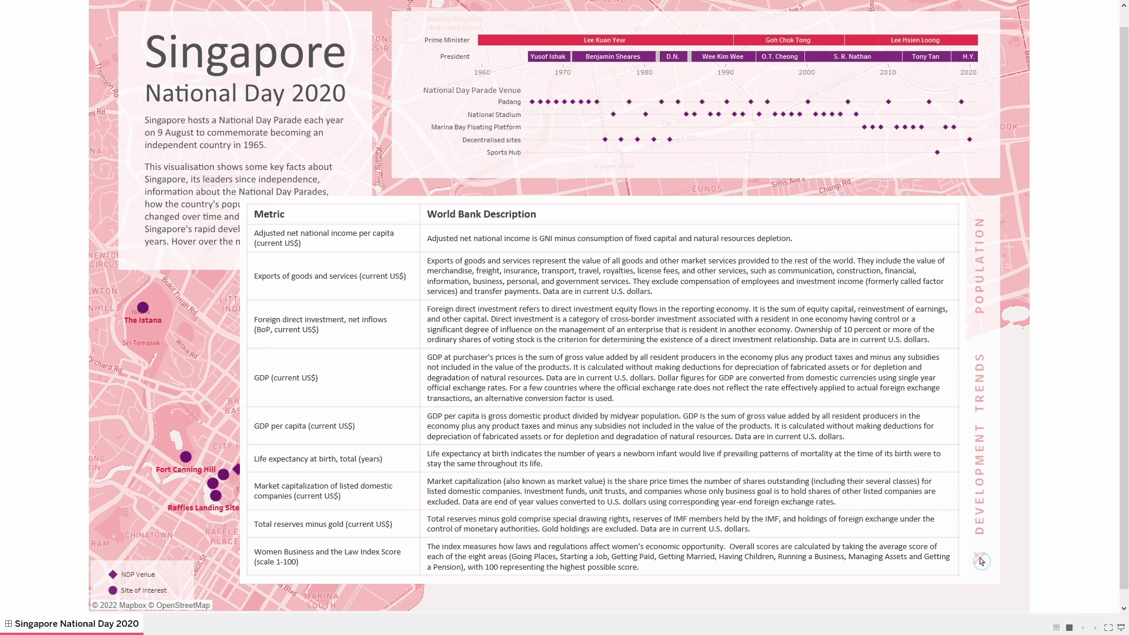
{"action": "left_click", "coordinate": [980, 559]}
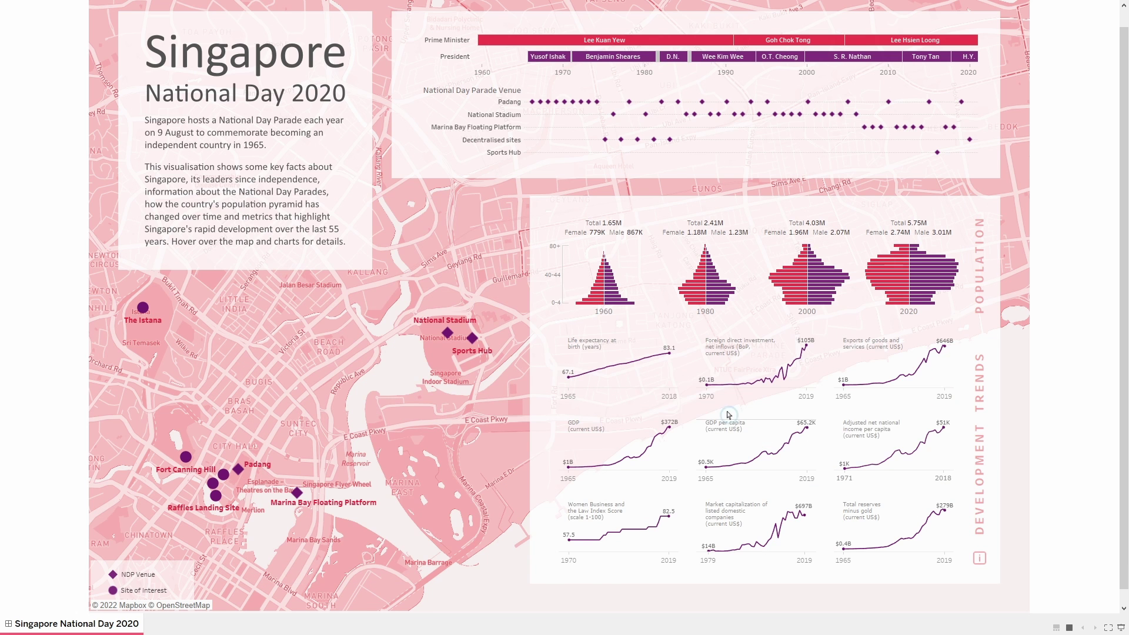
Step: Switch the dashboard's background map to satellite imagery
{"action": "mouse_move", "coordinate": [475, 340]}
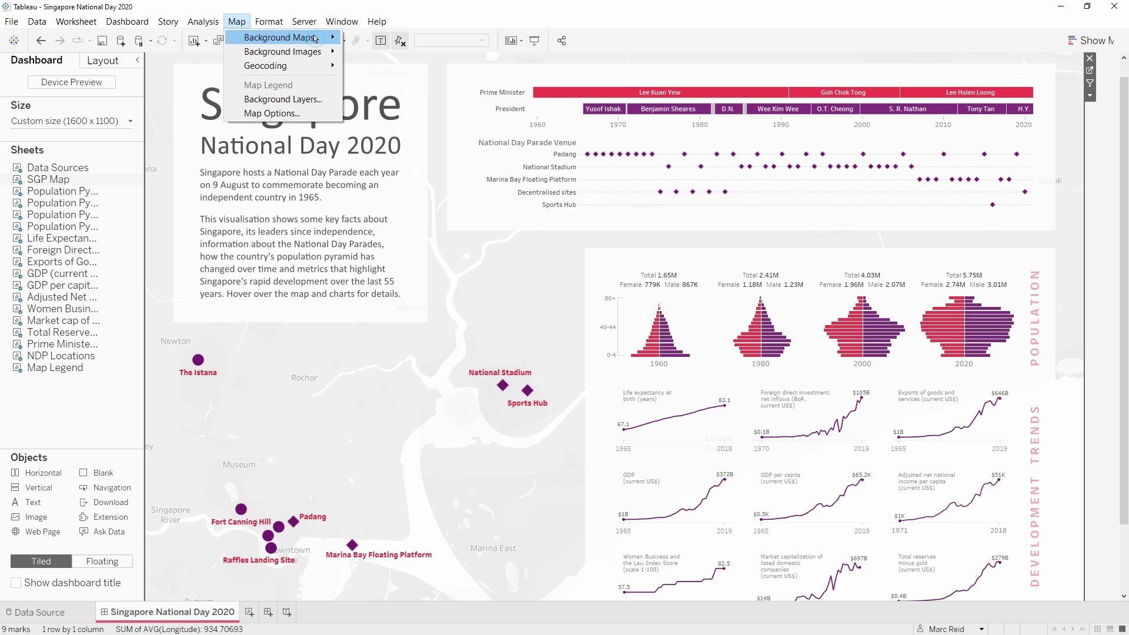
{"action": "mouse_move", "coordinate": [288, 37]}
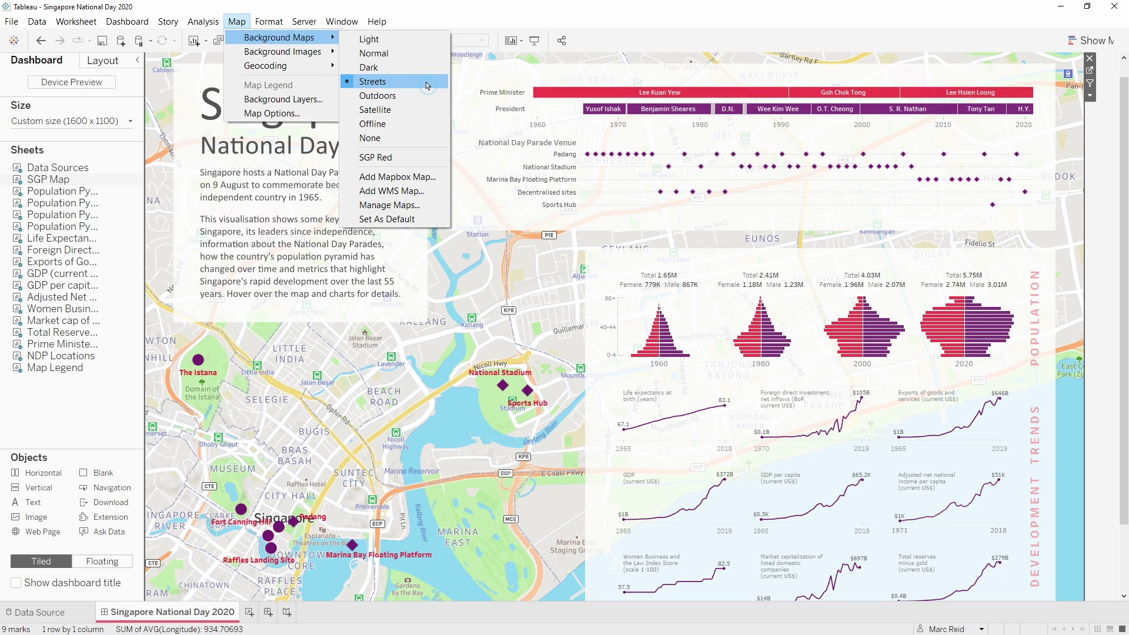
{"action": "left_click", "coordinate": [429, 111]}
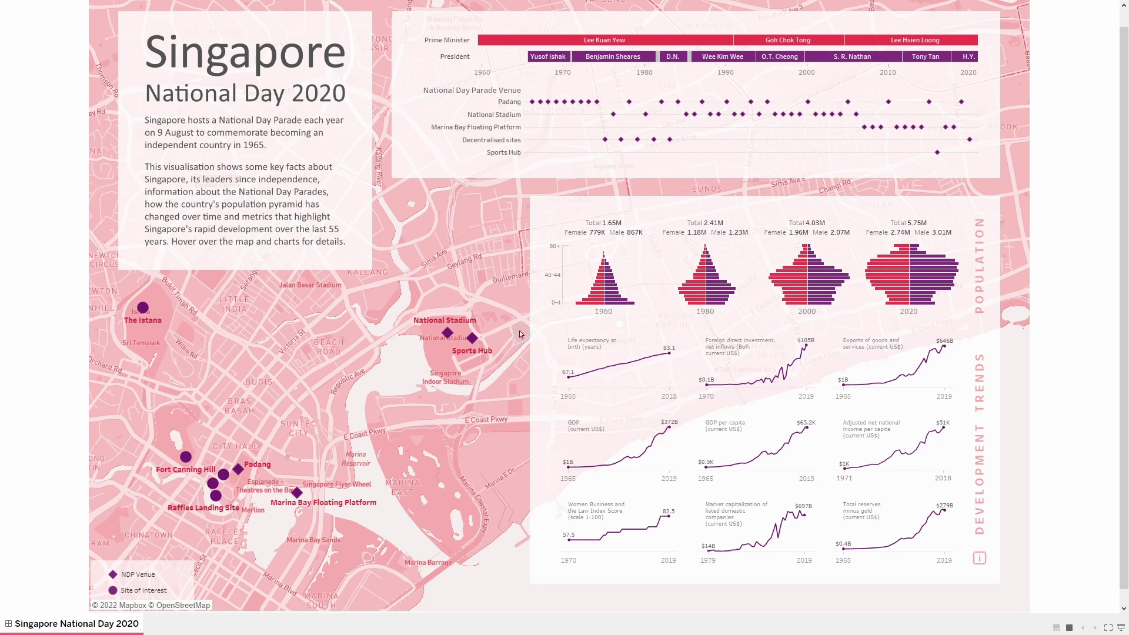
Step: On mapbox.com, try Sign up, return to the home page, then go to Log in
{"action": "mouse_move", "coordinate": [478, 342]}
{"action": "mouse_move", "coordinate": [144, 312]}
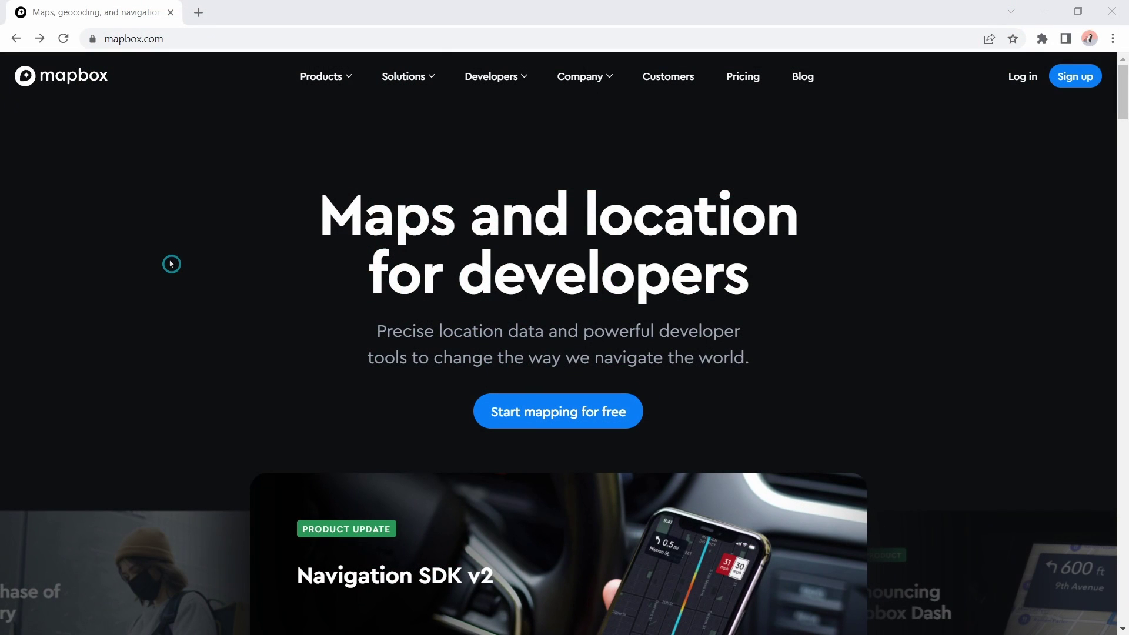
{"action": "left_click", "coordinate": [213, 36]}
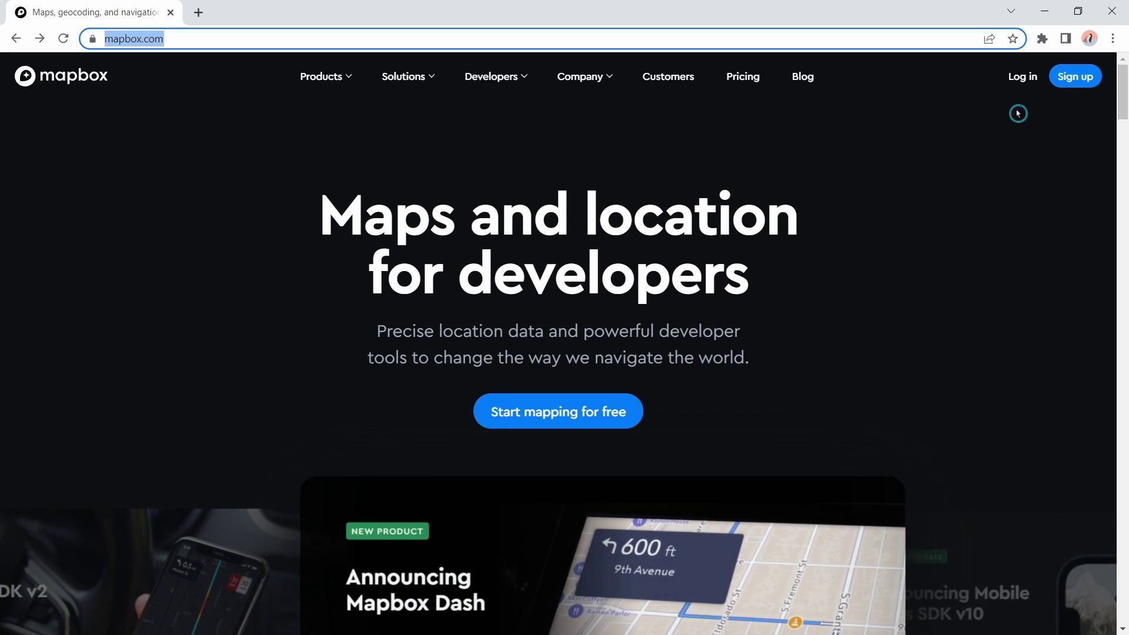
{"action": "left_click", "coordinate": [1072, 82]}
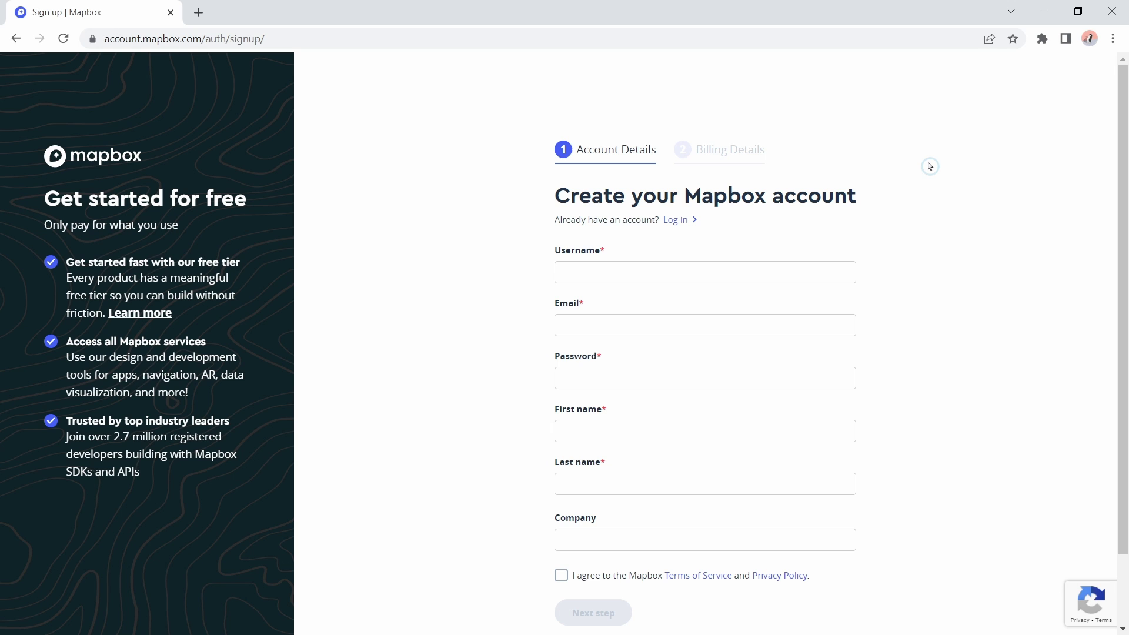
{"action": "left_click", "coordinate": [16, 38]}
{"action": "left_click", "coordinate": [1013, 80]}
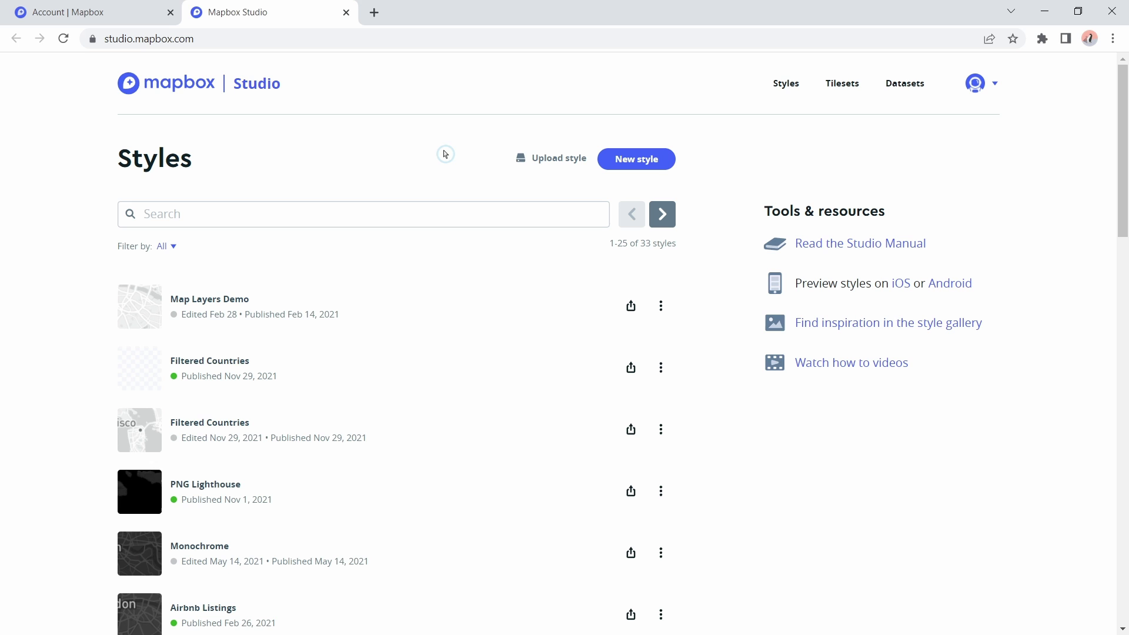
Step: Create a new style from the Monochrome template's Bubblegum variation and customize it
{"action": "left_click", "coordinate": [638, 160]}
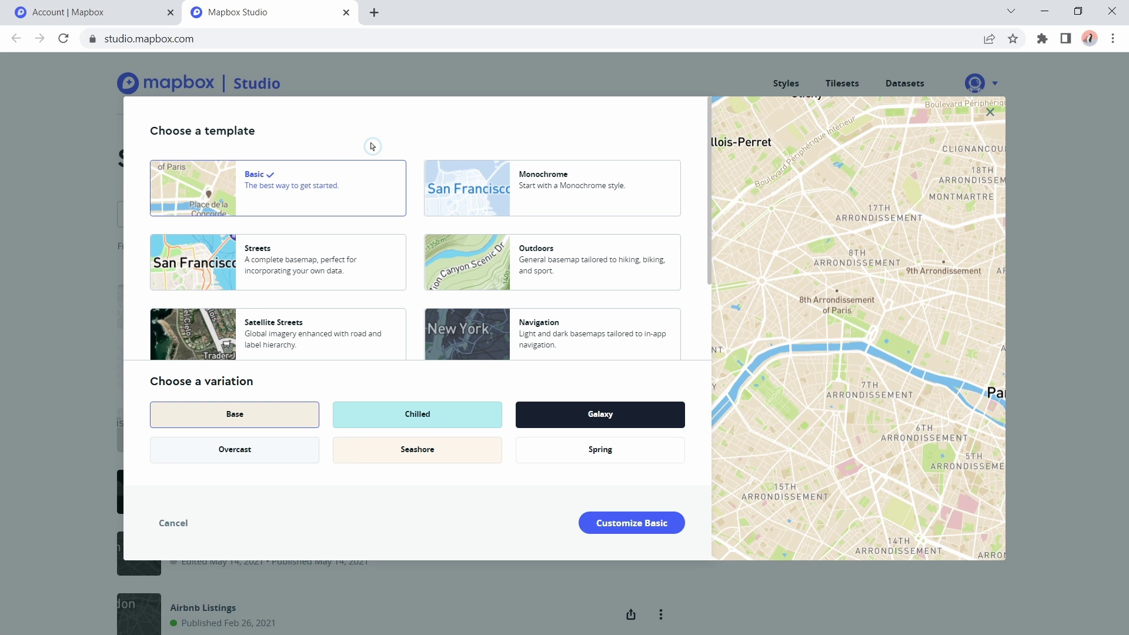
{"action": "left_click", "coordinate": [655, 183]}
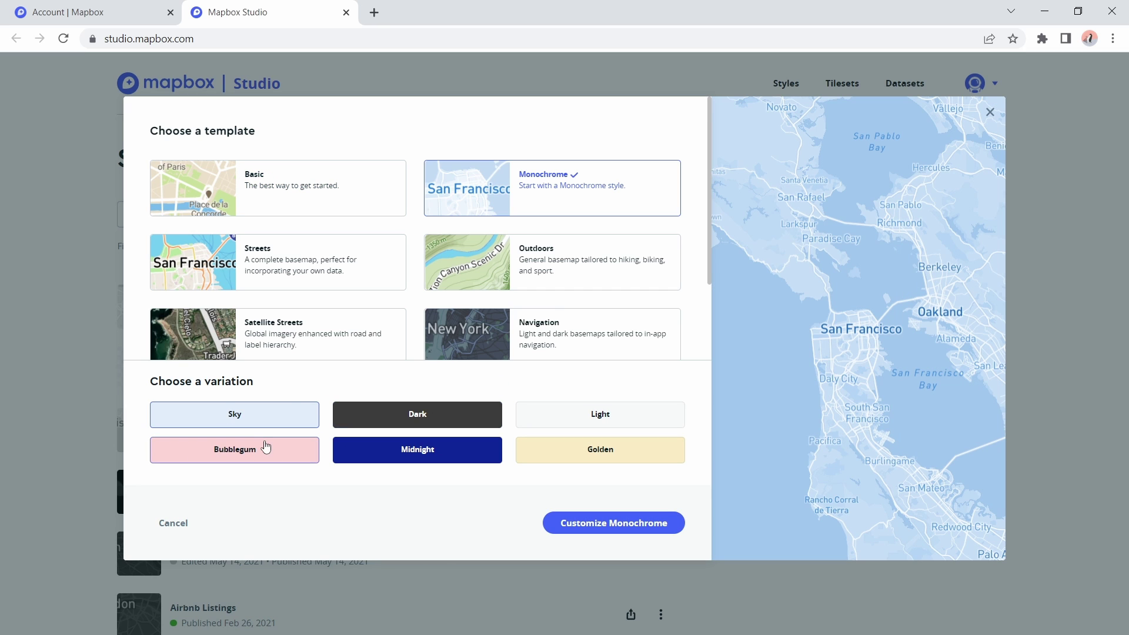
{"action": "left_click", "coordinate": [298, 451]}
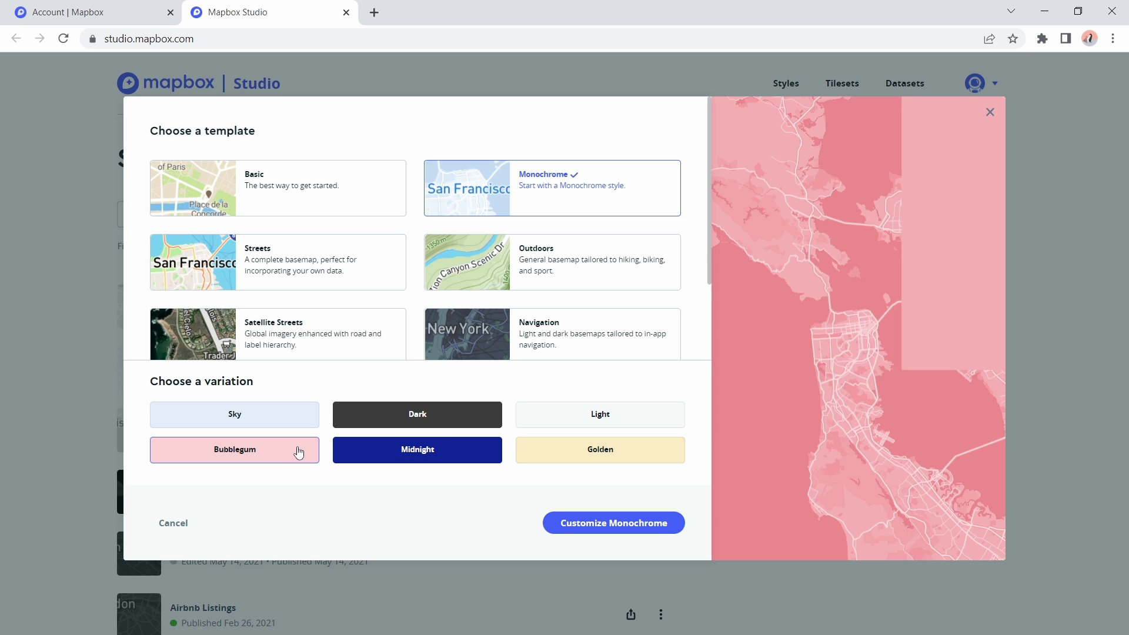
{"action": "left_click", "coordinate": [629, 529]}
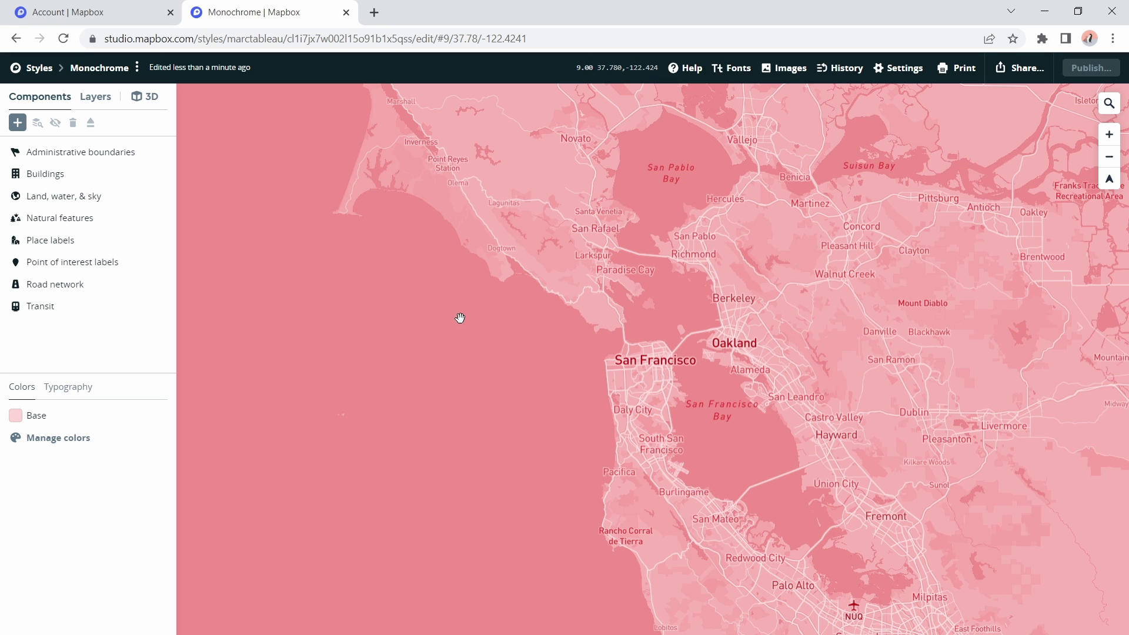
Step: Search the map for 'singapore' and pan east across central Singapore
{"action": "mouse_move", "coordinate": [1111, 109]}
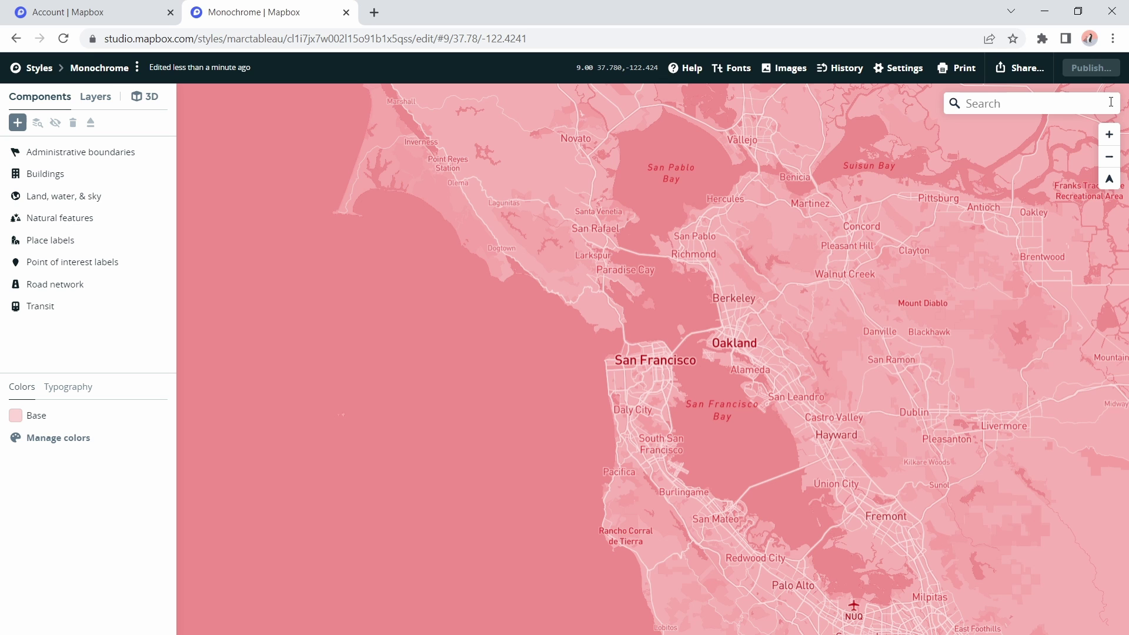
{"action": "type", "text": "singapore"}
{"action": "key", "text": "Return"}
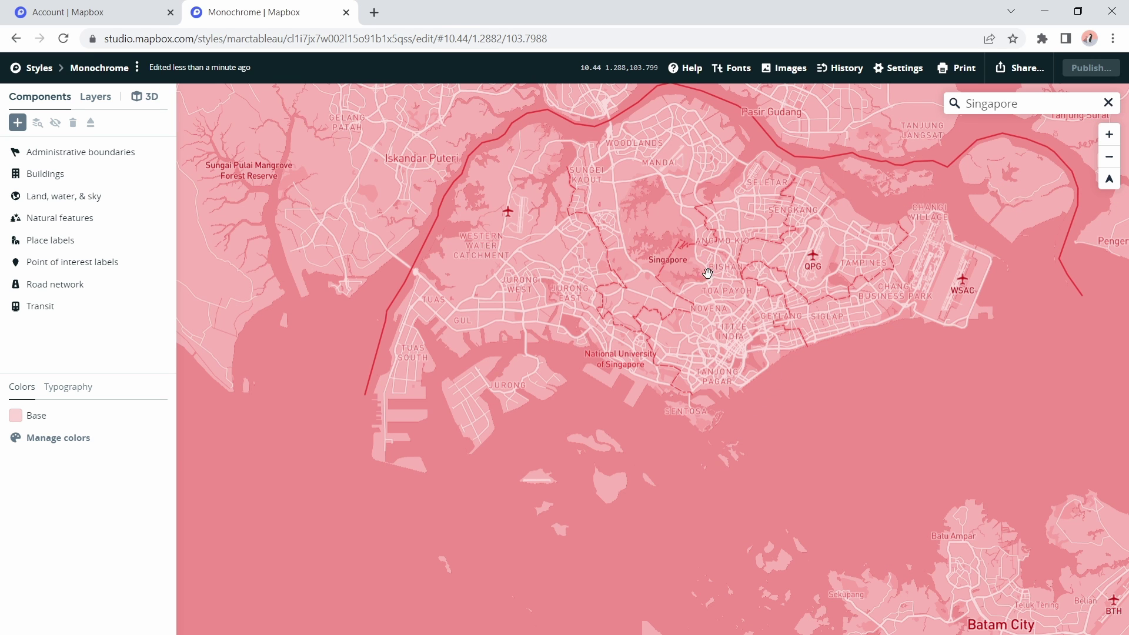
{"action": "scroll", "coordinate": [750, 345], "scroll_direction": "up", "scroll_amount": 10}
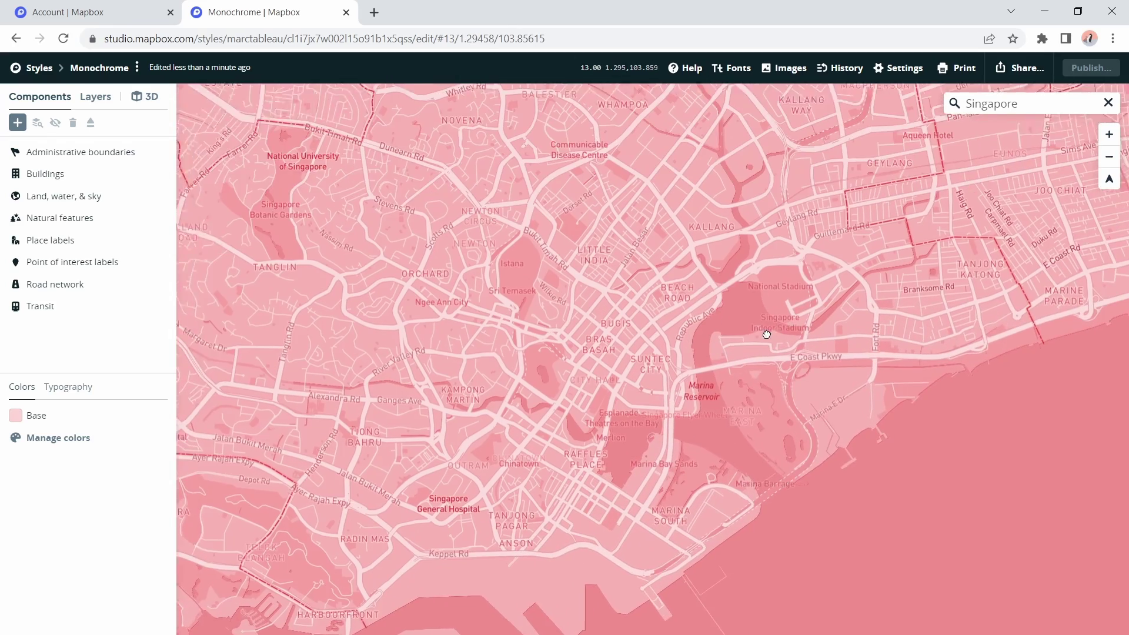
{"action": "left_click_drag", "start_coordinate": [766, 333], "coordinate": [536, 328]}
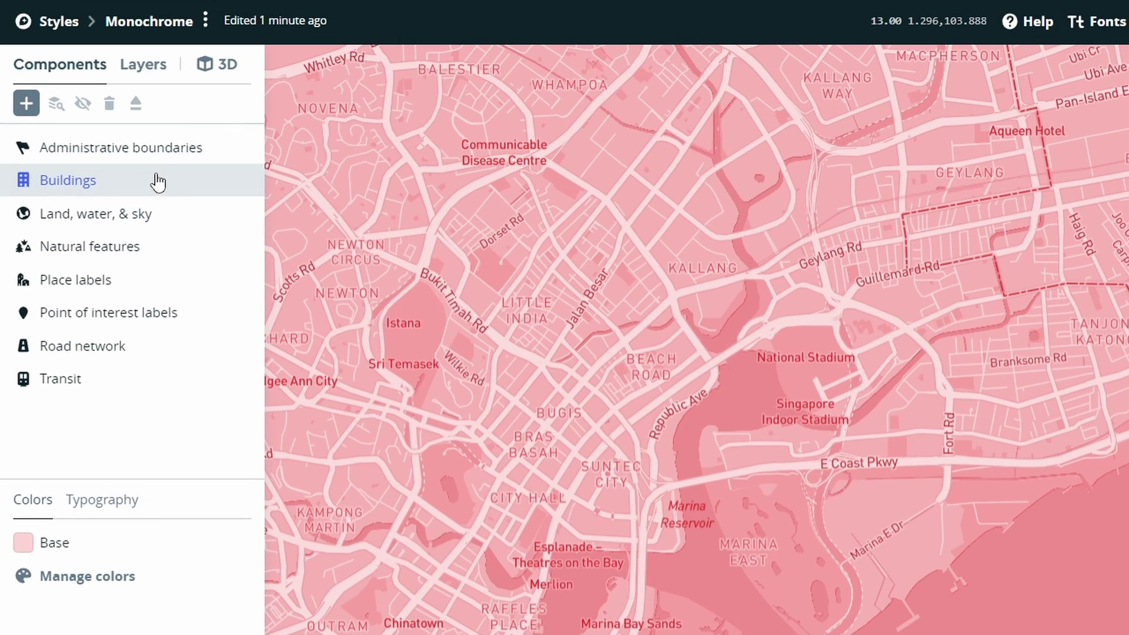
{"action": "left_click", "coordinate": [101, 154]}
{"action": "key", "text": "Escape"}
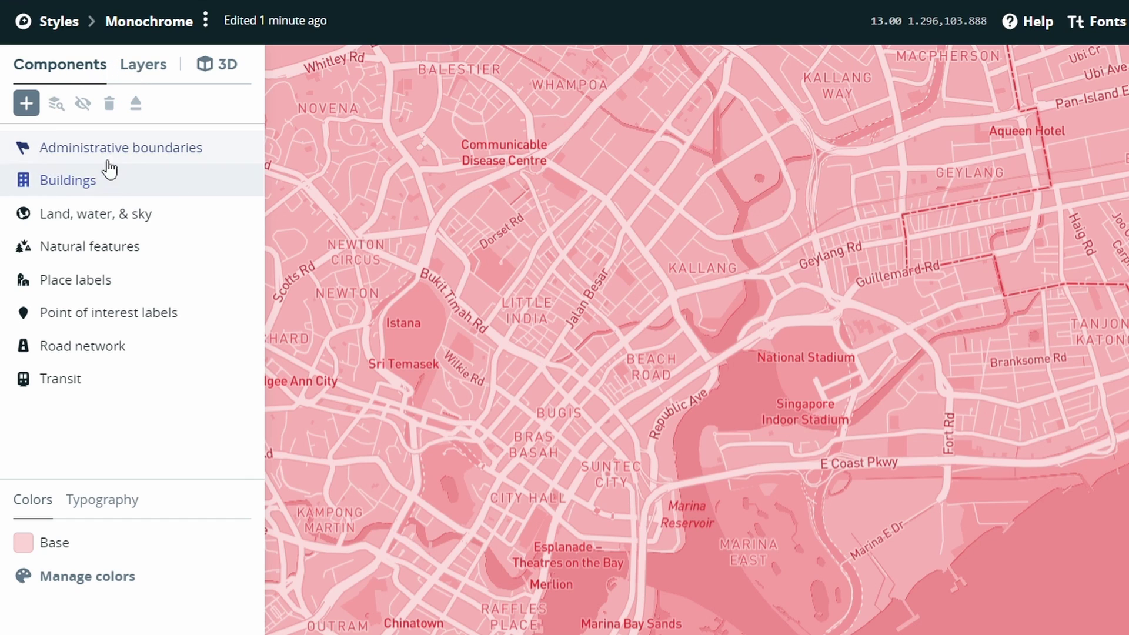
{"action": "left_click", "coordinate": [124, 152]}
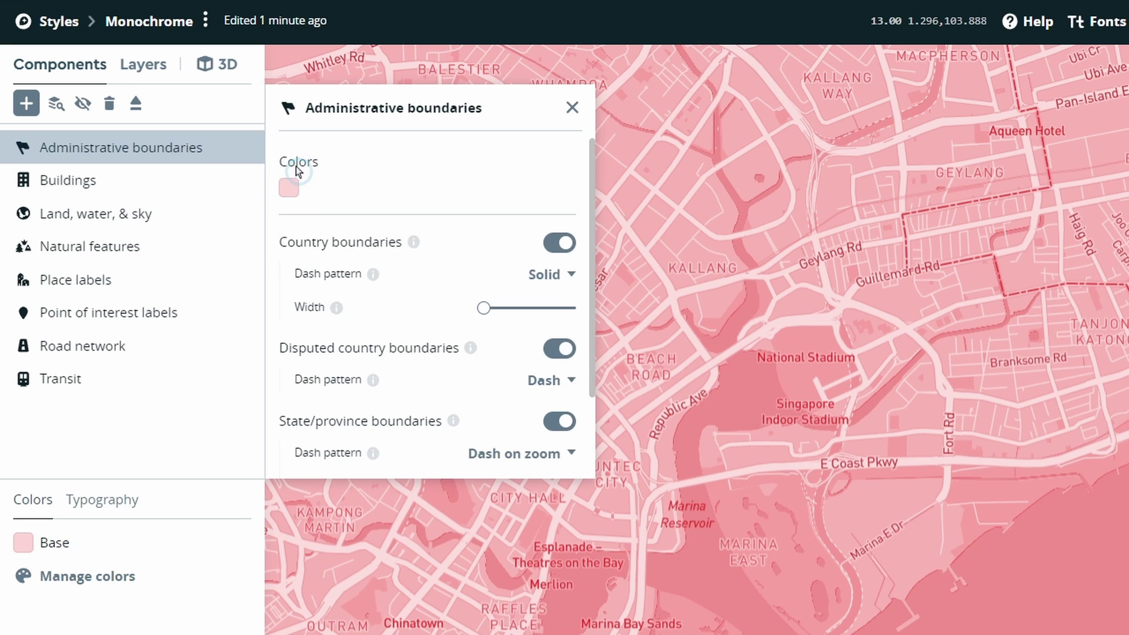
{"action": "scroll", "coordinate": [302, 231], "scroll_direction": "down", "scroll_amount": 3}
{"action": "scroll", "coordinate": [315, 239], "scroll_direction": "up", "scroll_amount": 3}
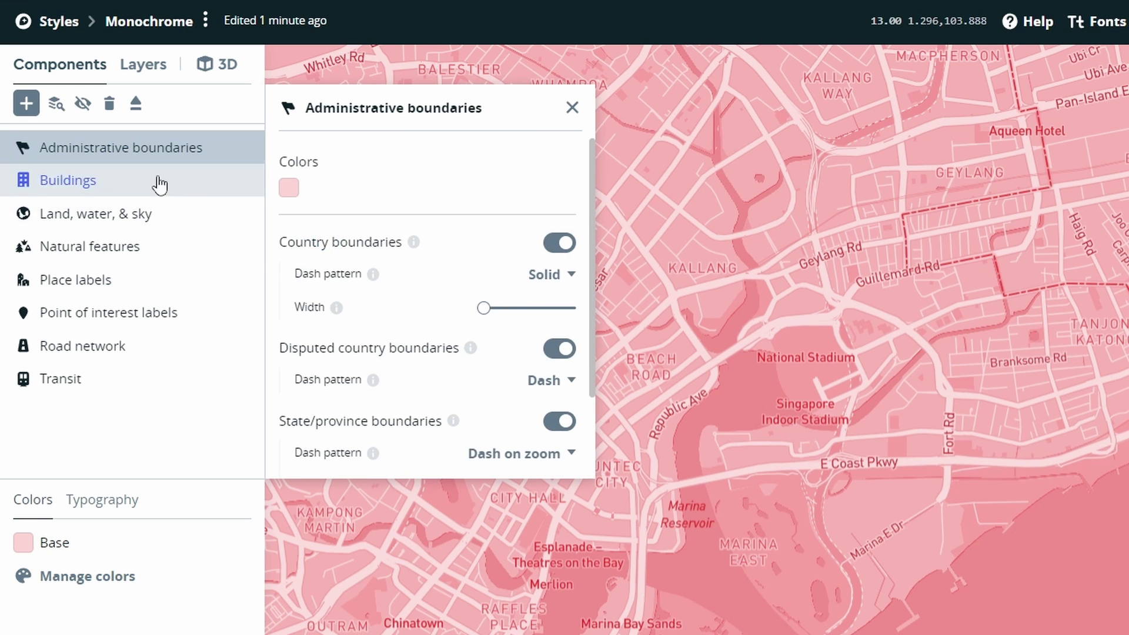
{"action": "left_click", "coordinate": [140, 64]}
{"action": "left_click", "coordinate": [21, 143]}
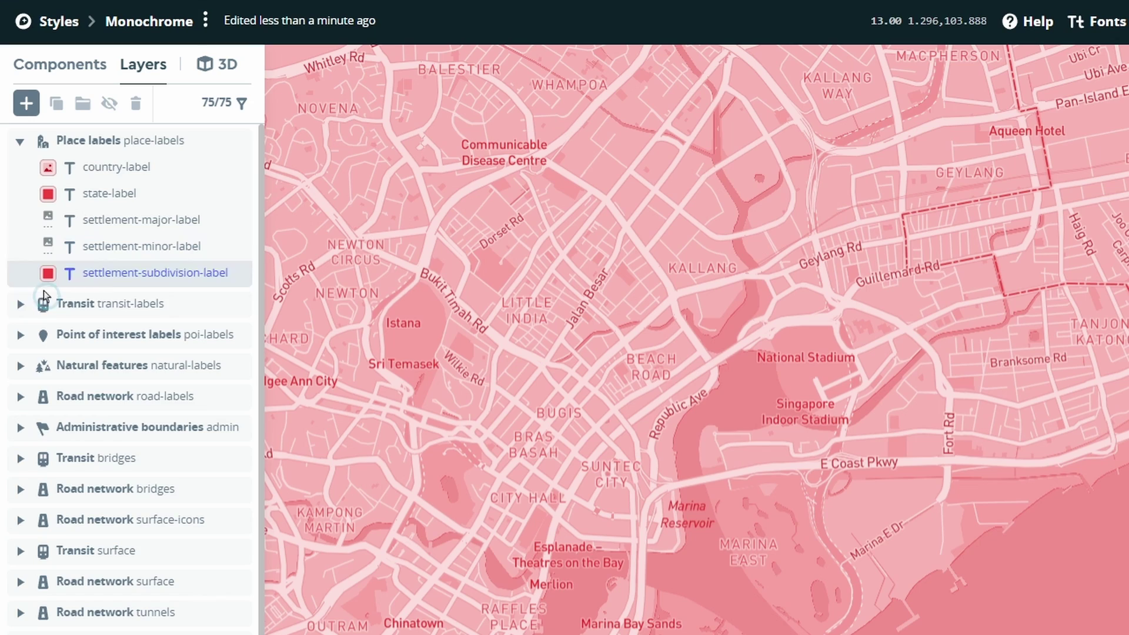
{"action": "left_click", "coordinate": [20, 304]}
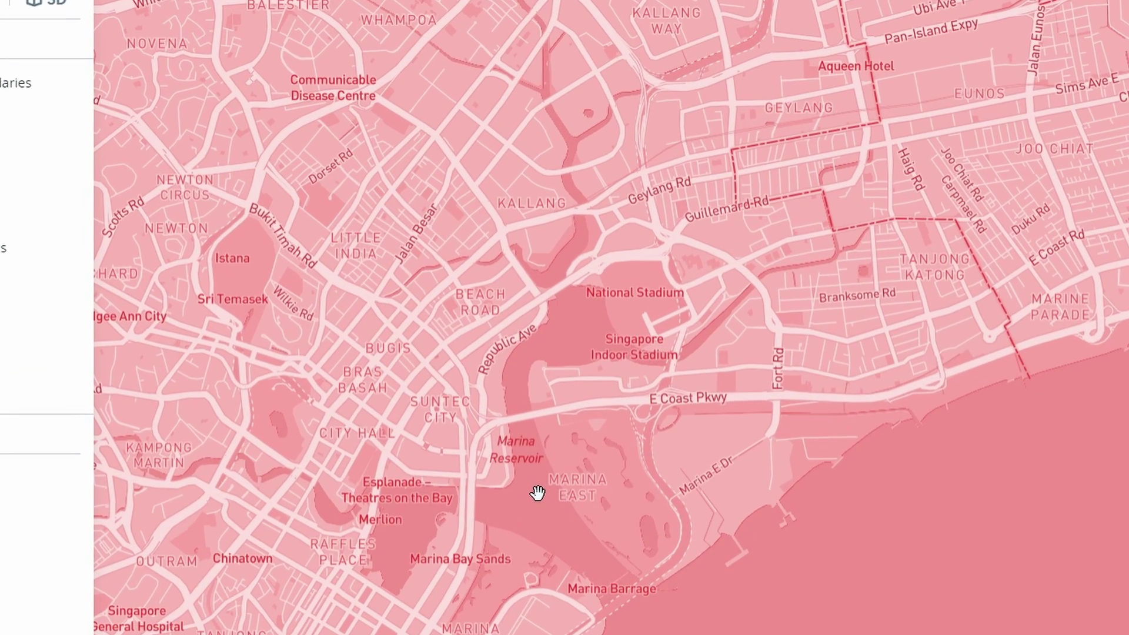
Step: Inspect the layers at Marina Bay, near the Communicable Disease Centre, and over Marina water
{"action": "left_click", "coordinate": [472, 425]}
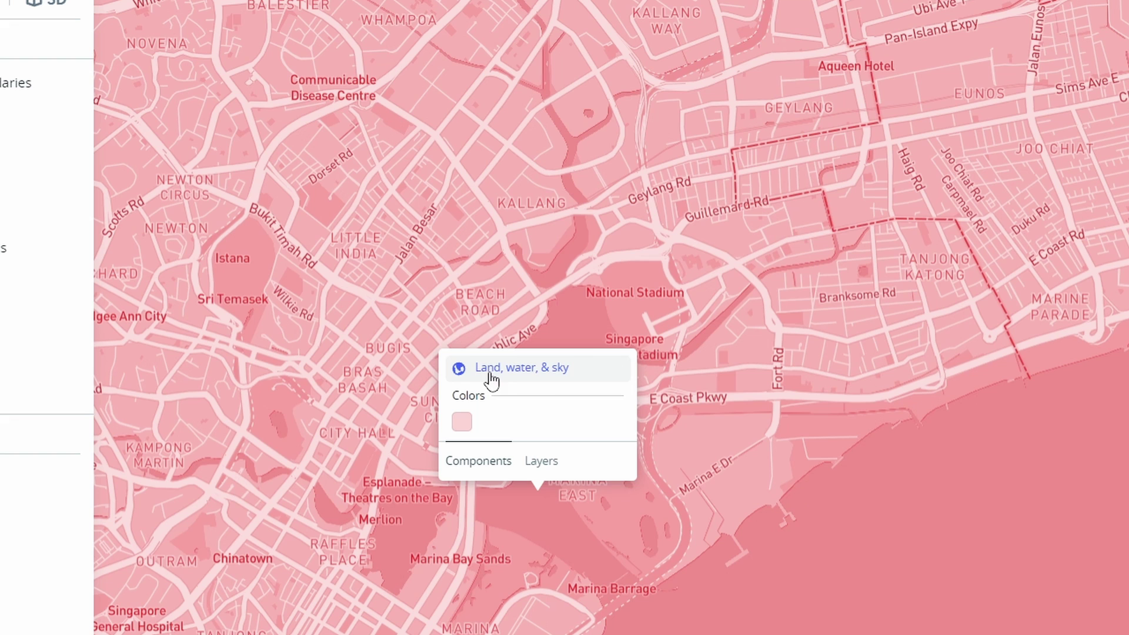
{"action": "left_click", "coordinate": [546, 471]}
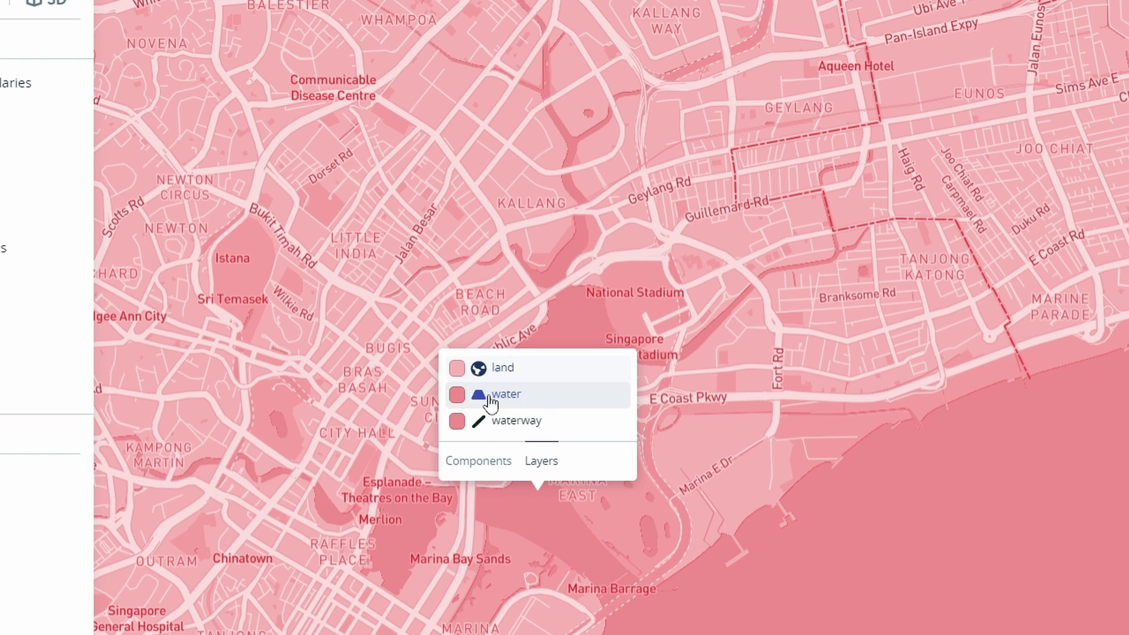
{"action": "left_click", "coordinate": [334, 88]}
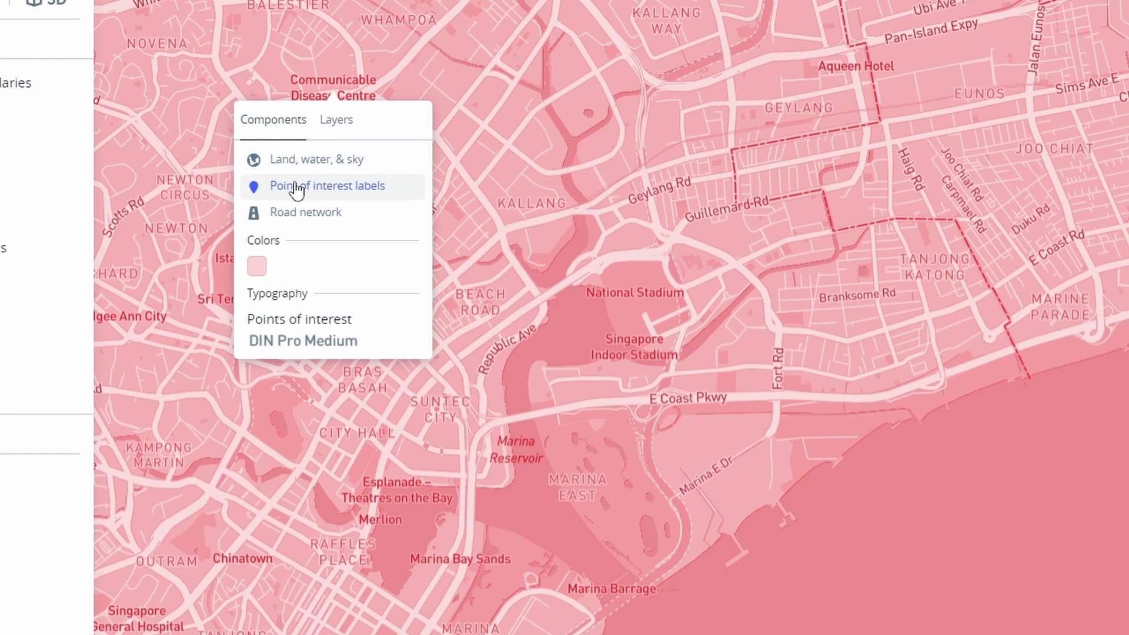
{"action": "left_click", "coordinate": [337, 119]}
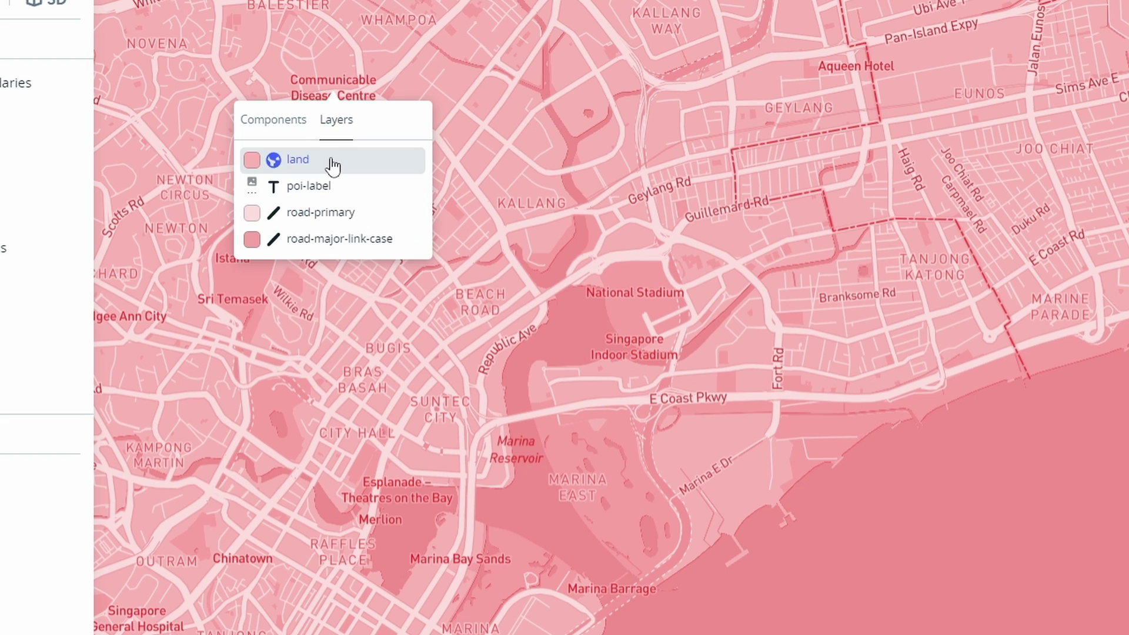
{"action": "left_click", "coordinate": [531, 496]}
{"action": "left_click", "coordinate": [536, 466]}
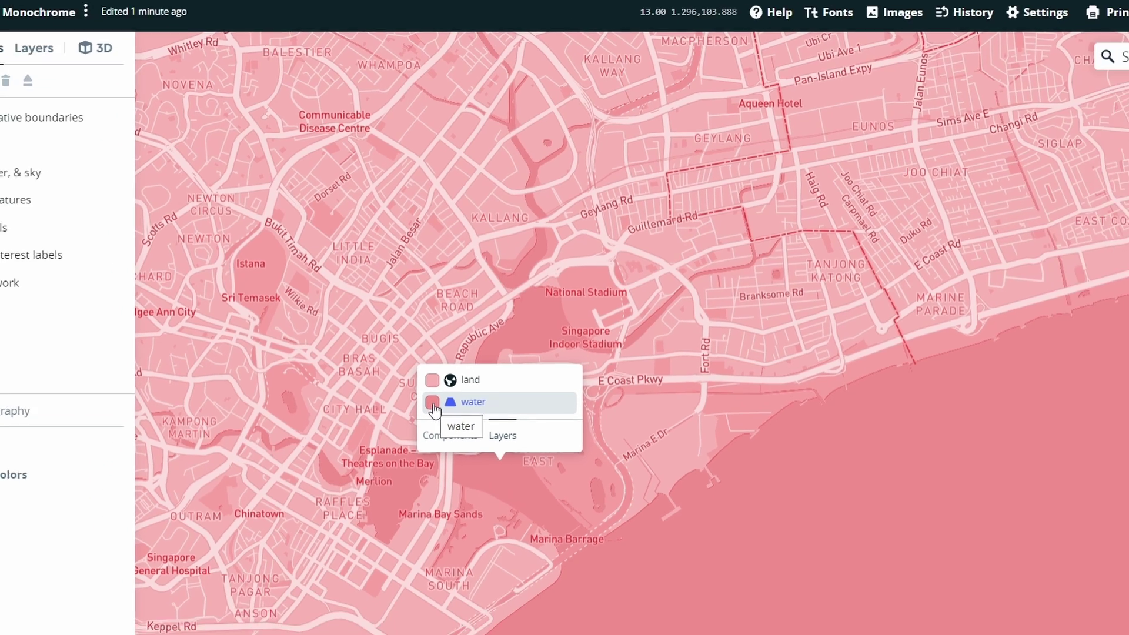
Step: Override the water layer colour, lightening its fill from #f18e8e to pale grey #eadcdc
{"action": "left_click", "coordinate": [452, 433]}
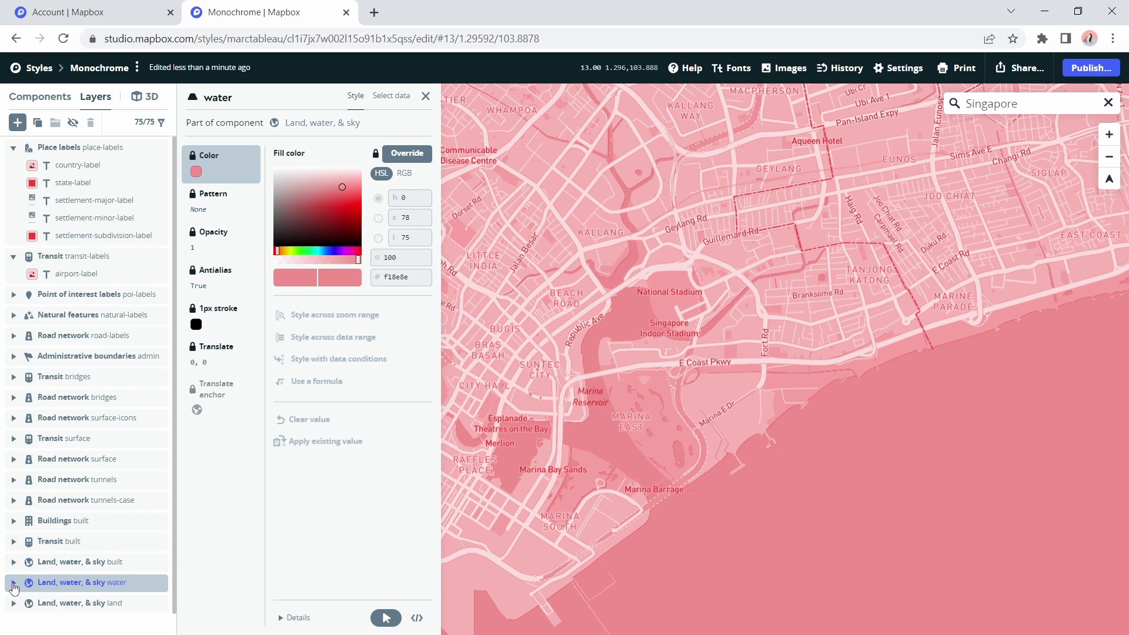
{"action": "left_click", "coordinate": [13, 582]}
{"action": "scroll", "coordinate": [35, 552], "scroll_direction": "down", "scroll_amount": 2}
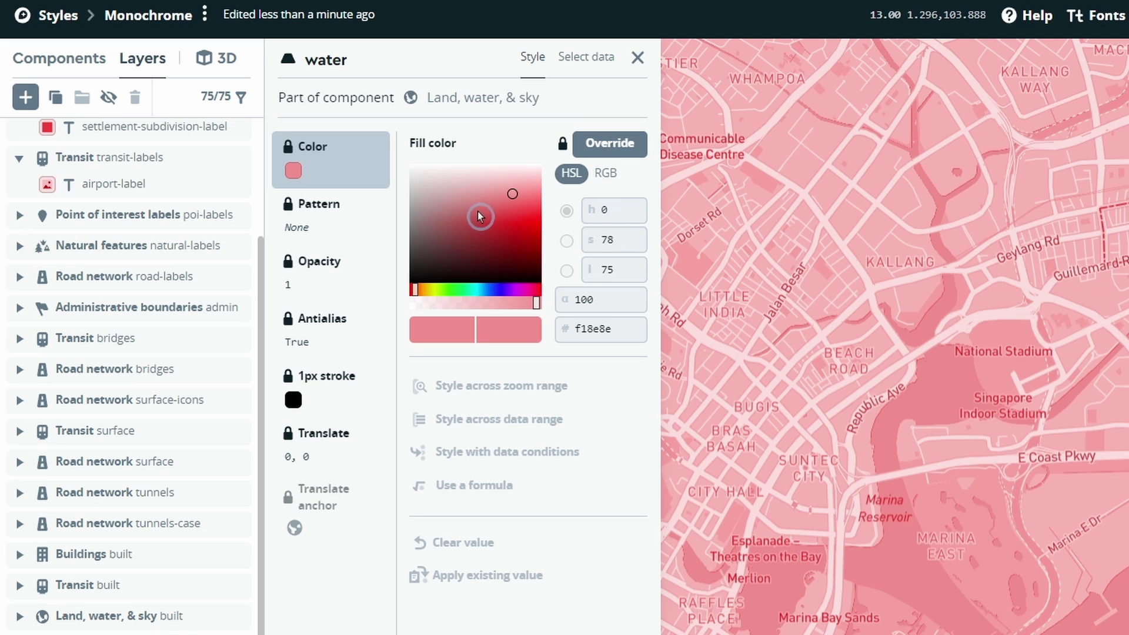
{"action": "left_click", "coordinate": [610, 145]}
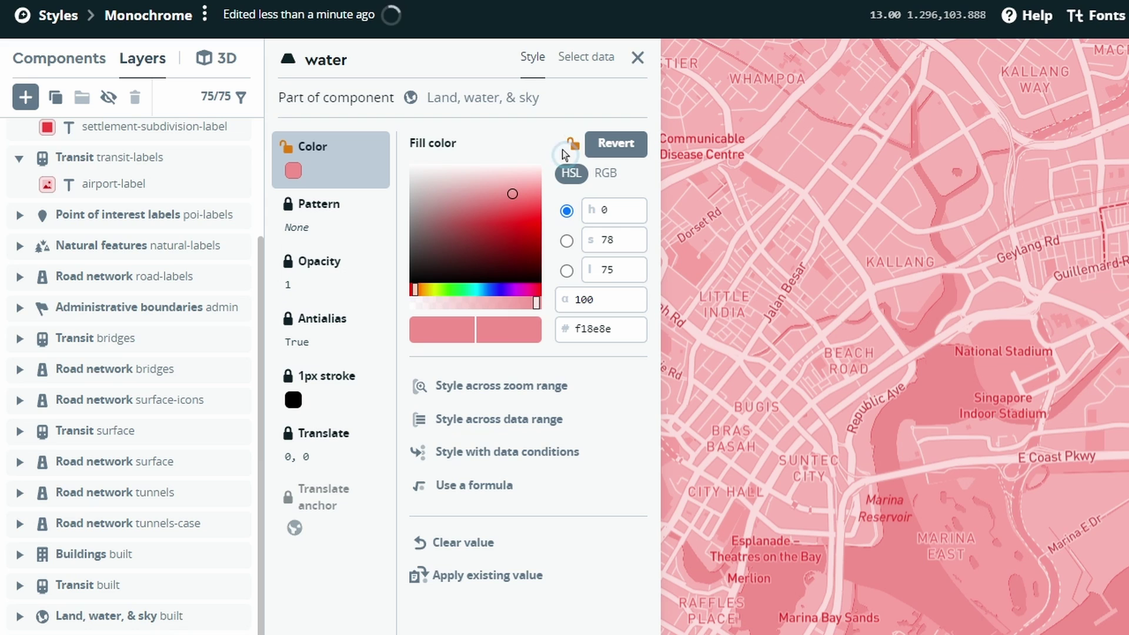
{"action": "left_click", "coordinate": [504, 196]}
{"action": "left_click_drag", "start_coordinate": [503, 196], "coordinate": [477, 188]}
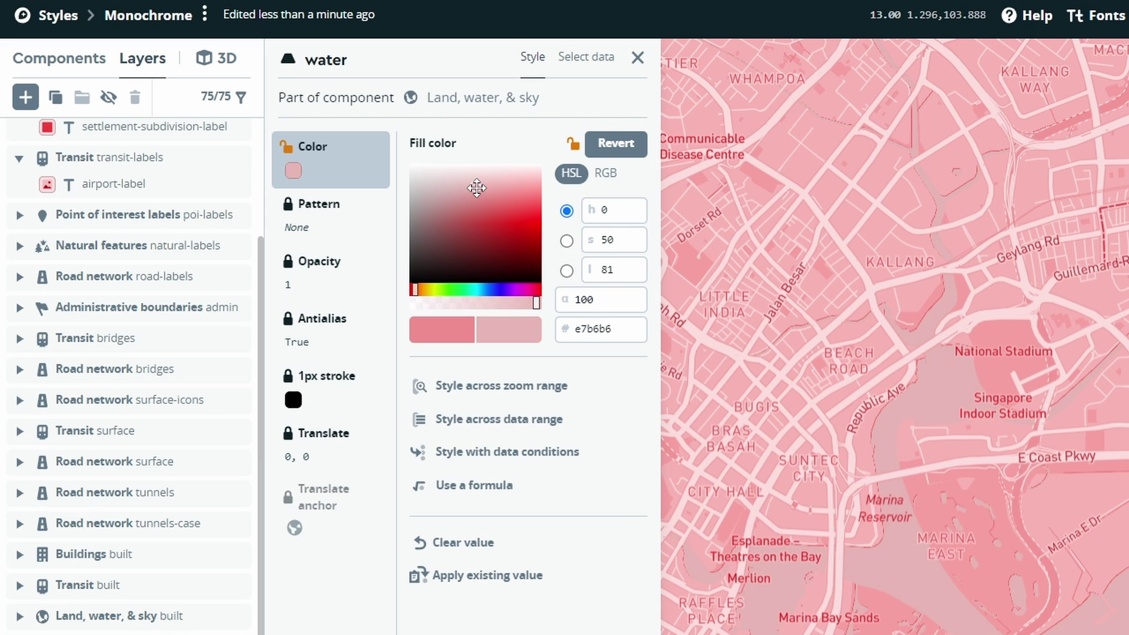
{"action": "left_click_drag", "start_coordinate": [476, 187], "coordinate": [444, 177]}
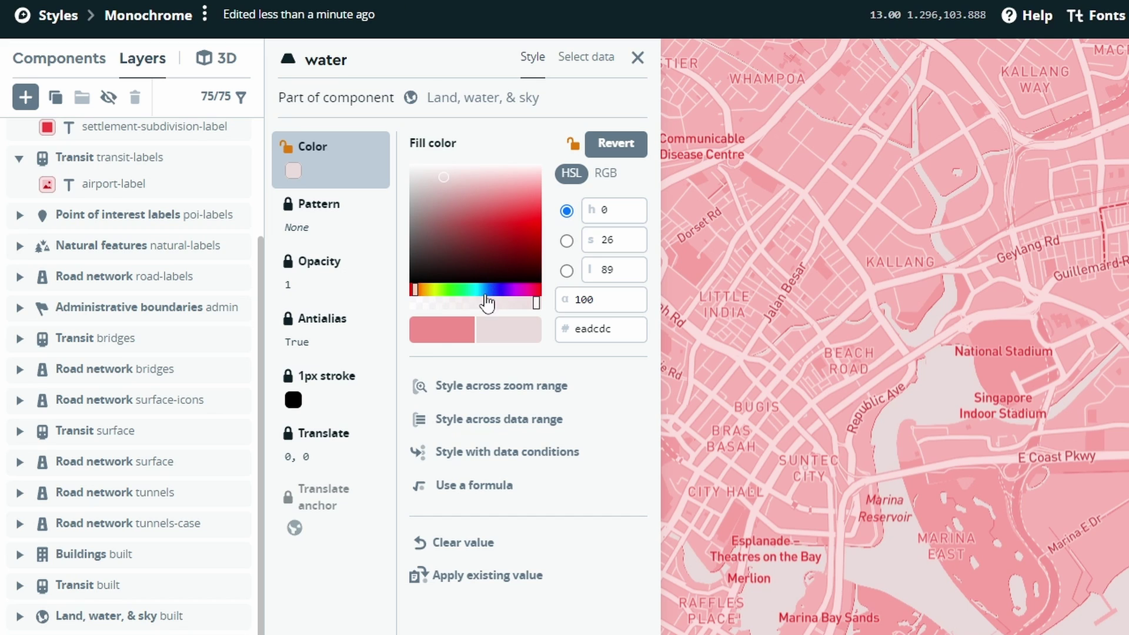
{"action": "left_click", "coordinate": [504, 334]}
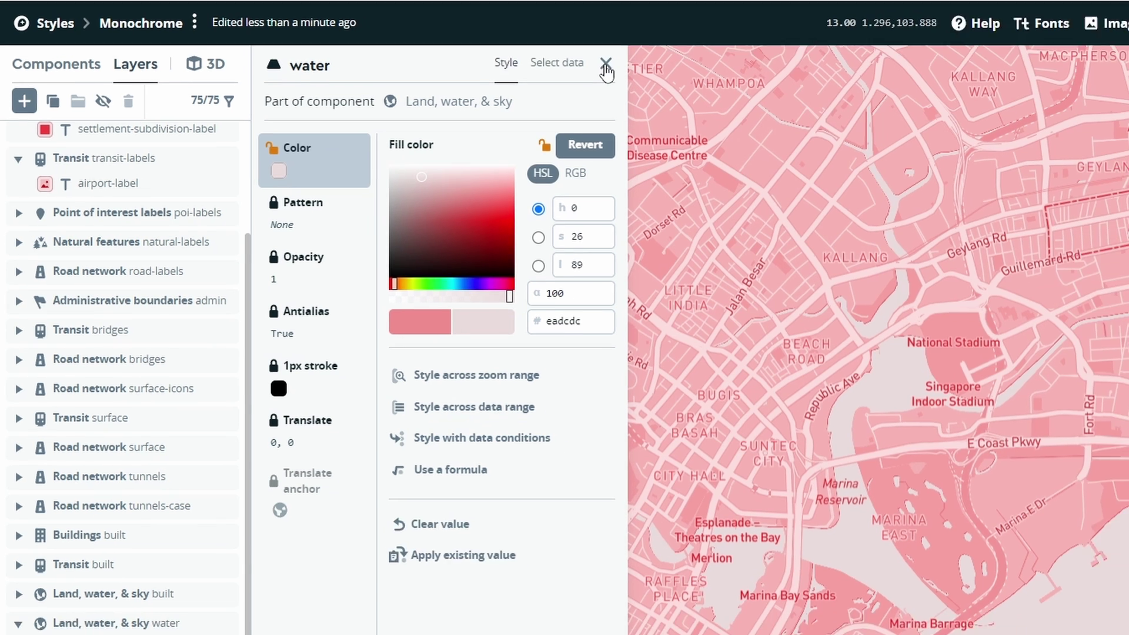
Step: Close the water editor and rename the style to 'Singapore Map'
{"action": "left_click", "coordinate": [637, 57]}
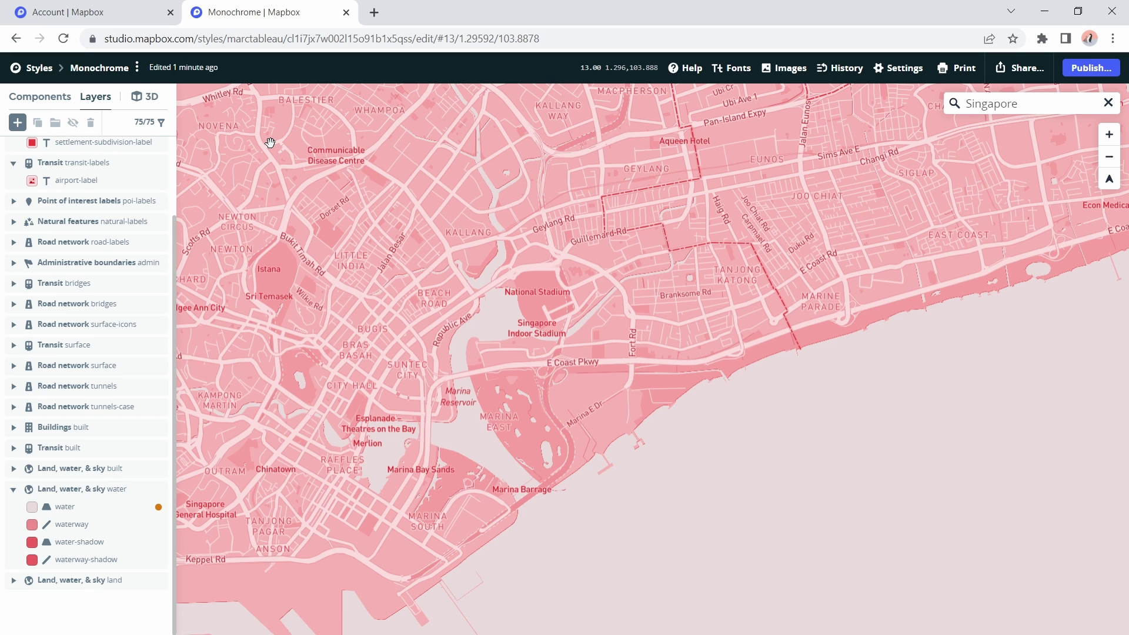
{"action": "left_click", "coordinate": [137, 68]}
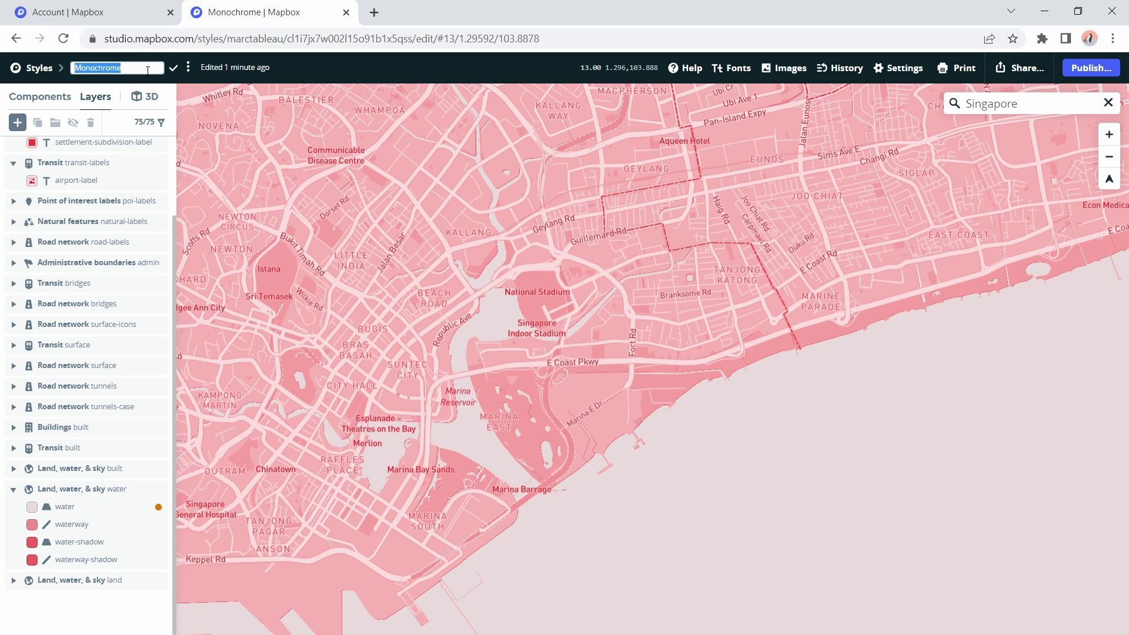
{"action": "type", "text": "Singapore Map"}
{"action": "left_click", "coordinate": [173, 71]}
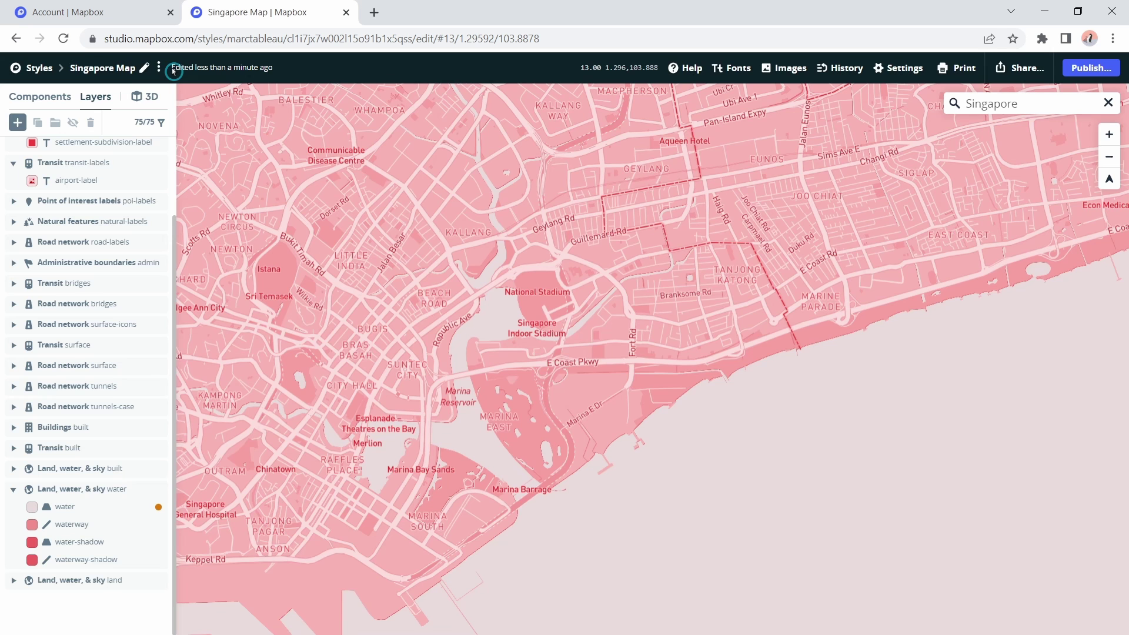
Step: Publish the Singapore Map style after comparing current and pending versions
{"action": "left_click", "coordinate": [1091, 69]}
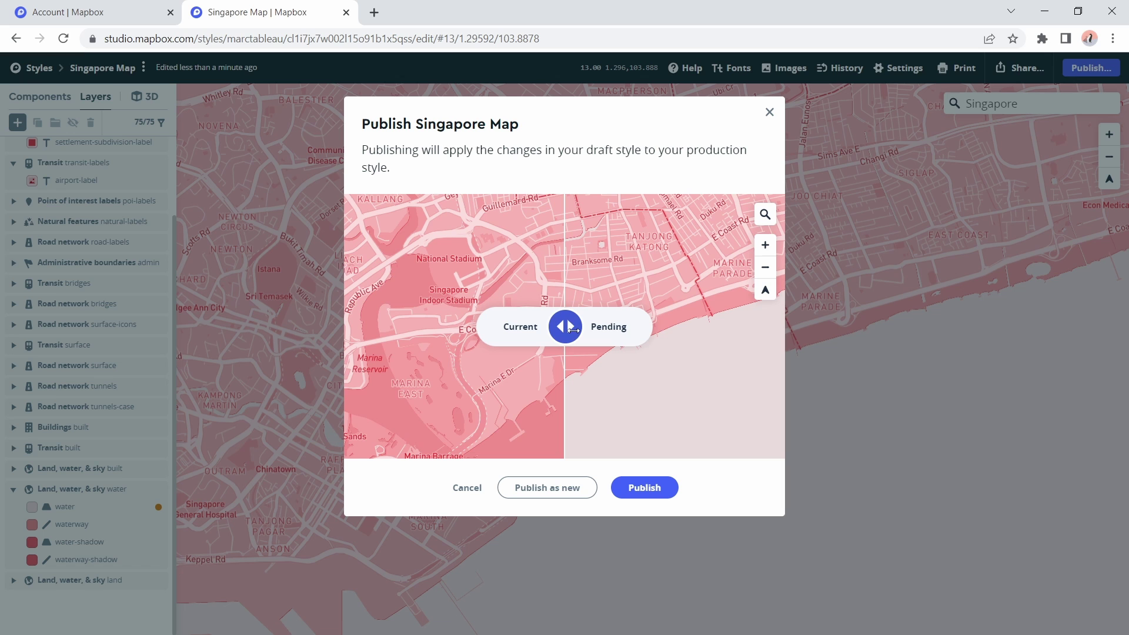
{"action": "left_click_drag", "start_coordinate": [567, 327], "coordinate": [576, 359]}
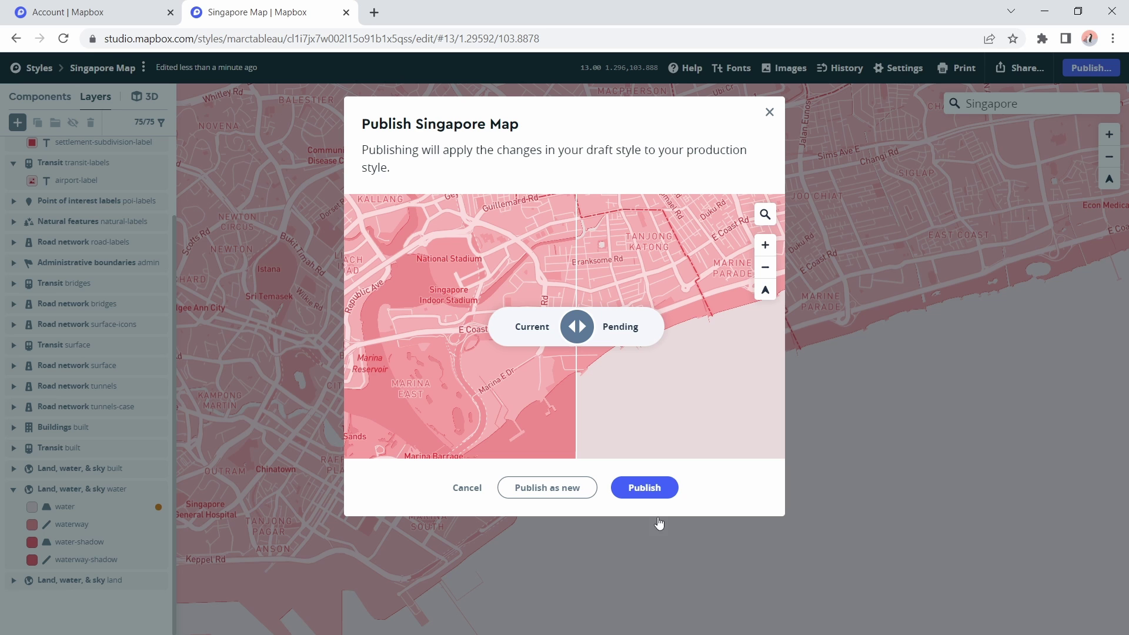
{"action": "left_click", "coordinate": [646, 488]}
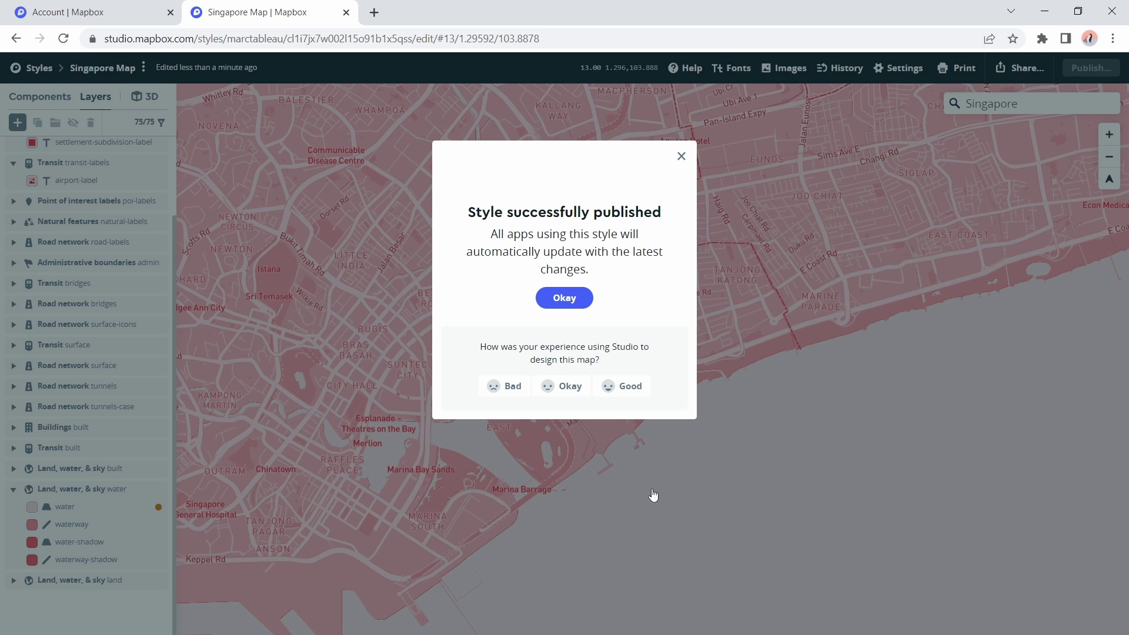
Step: Copy the Singapore Map style's Tableau integration URL from the Share panel's third-party options
{"action": "left_click", "coordinate": [564, 300]}
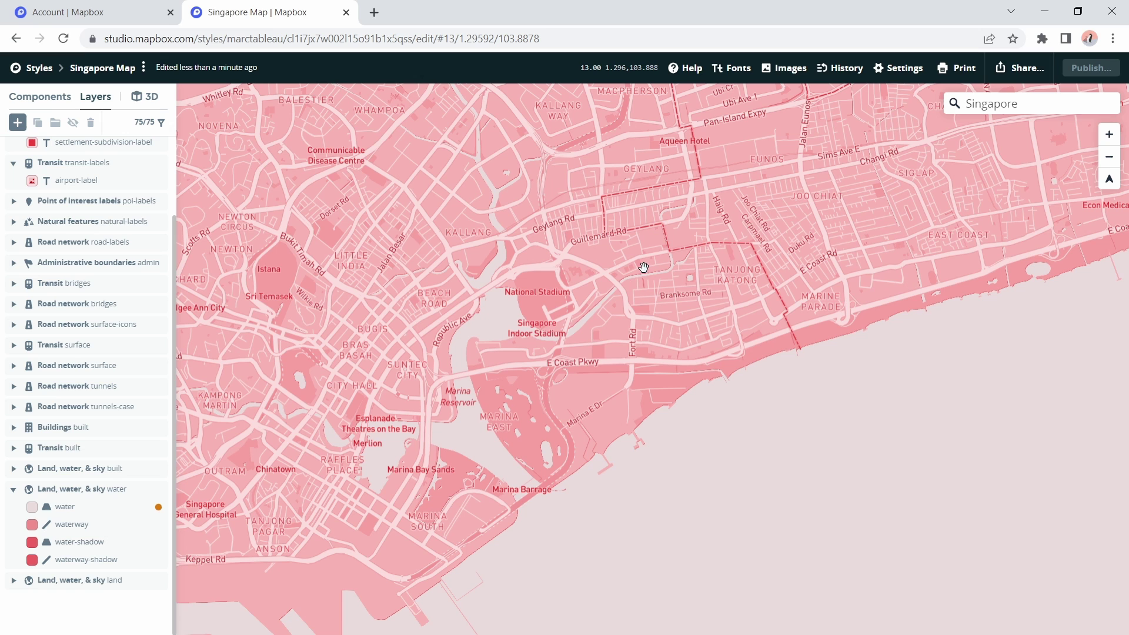
{"action": "left_click", "coordinate": [1021, 69]}
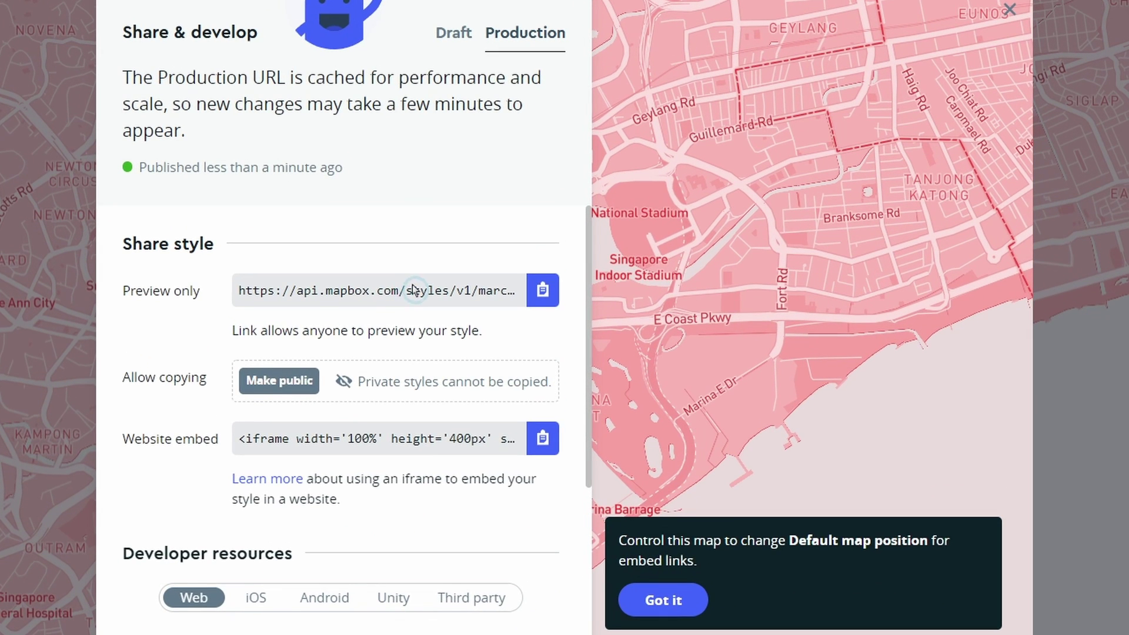
{"action": "scroll", "coordinate": [569, 222], "scroll_direction": "down", "scroll_amount": 4}
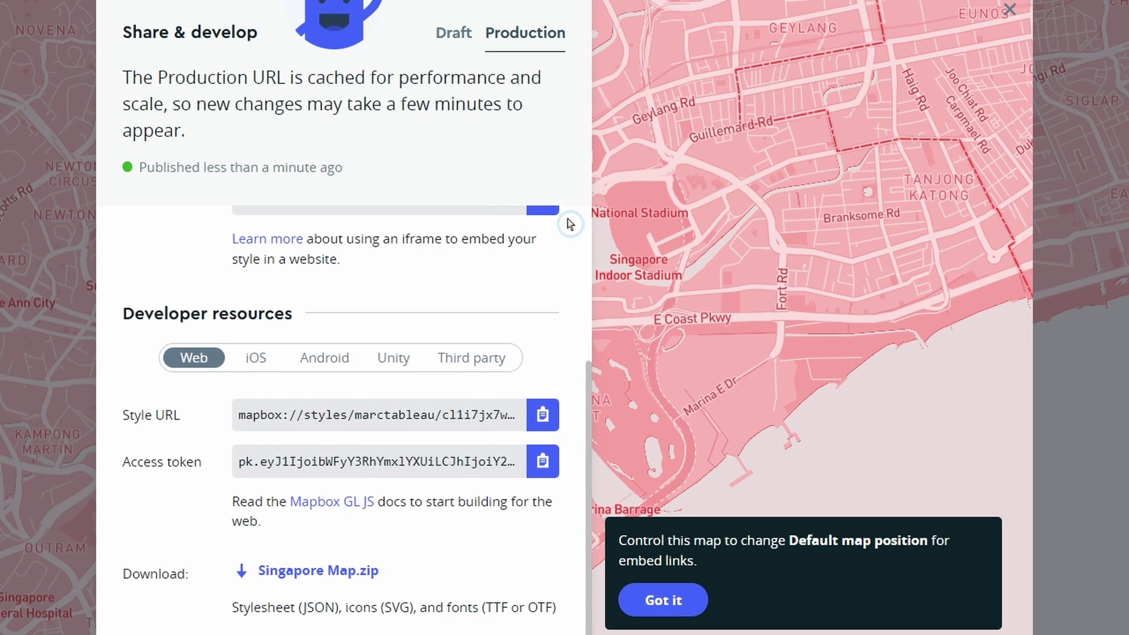
{"action": "left_click", "coordinate": [467, 360]}
{"action": "scroll", "coordinate": [341, 373], "scroll_direction": "down", "scroll_amount": 1}
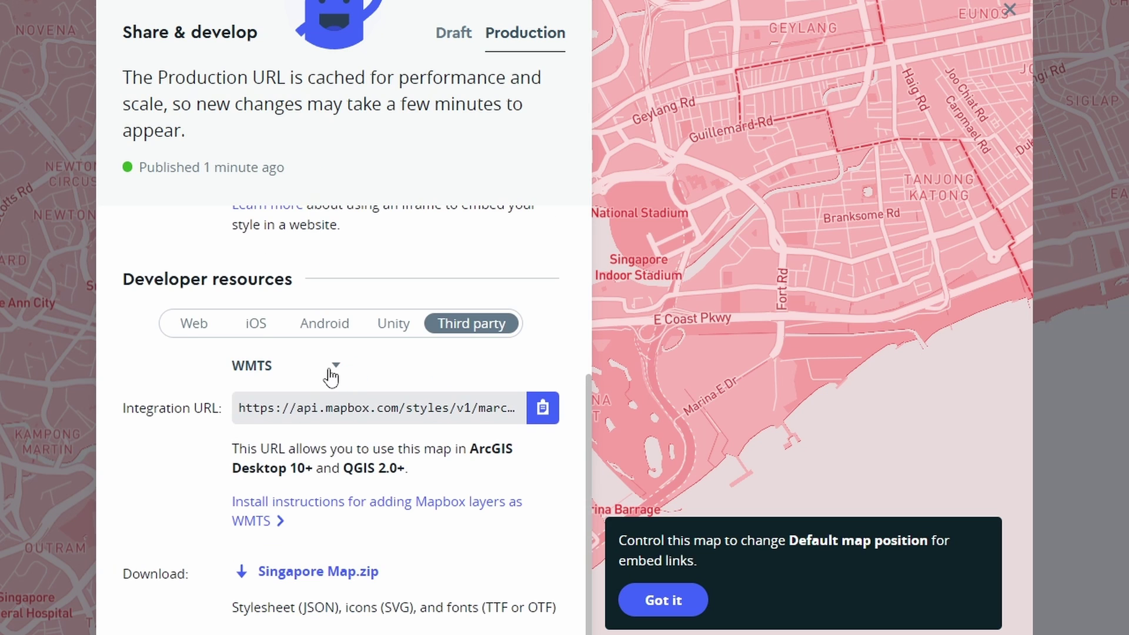
{"action": "left_click", "coordinate": [331, 371]}
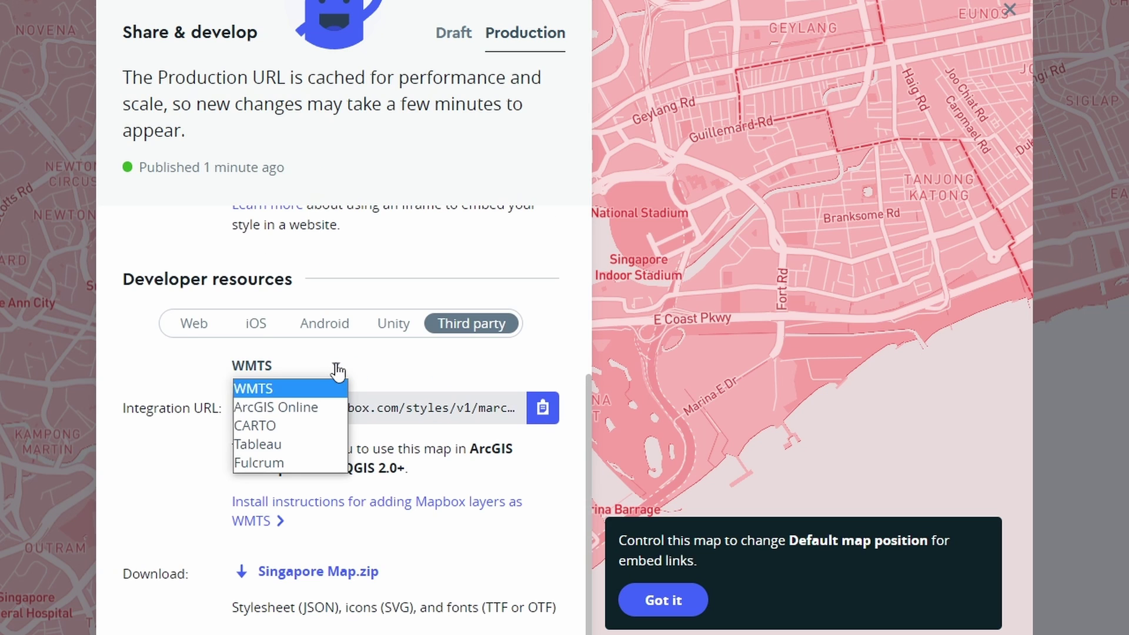
{"action": "left_click", "coordinate": [324, 455]}
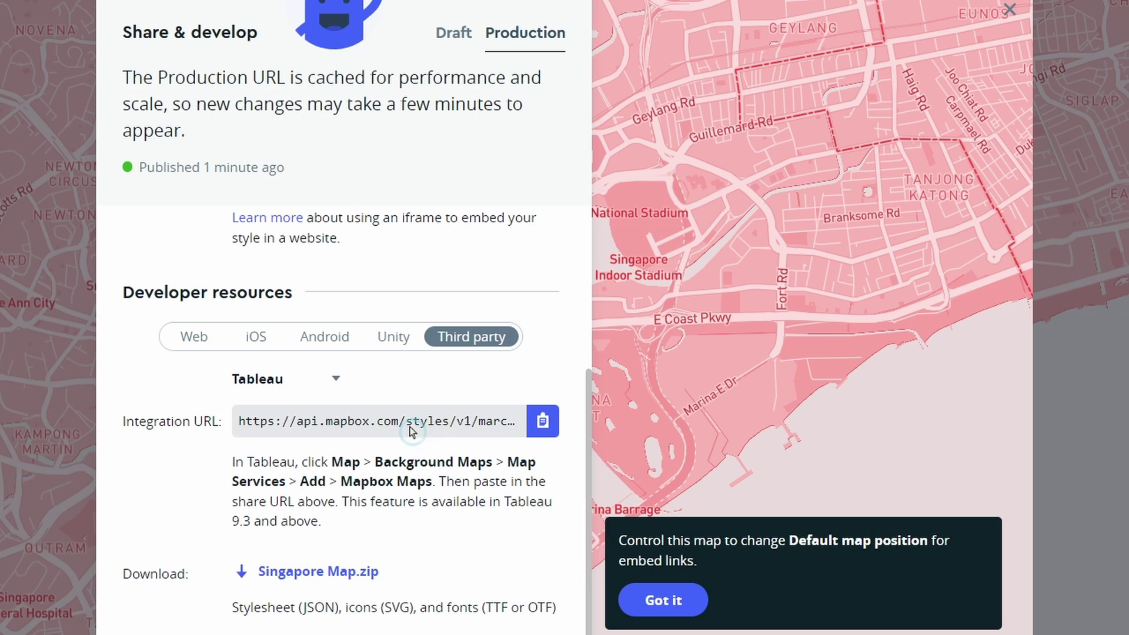
{"action": "left_click", "coordinate": [543, 423]}
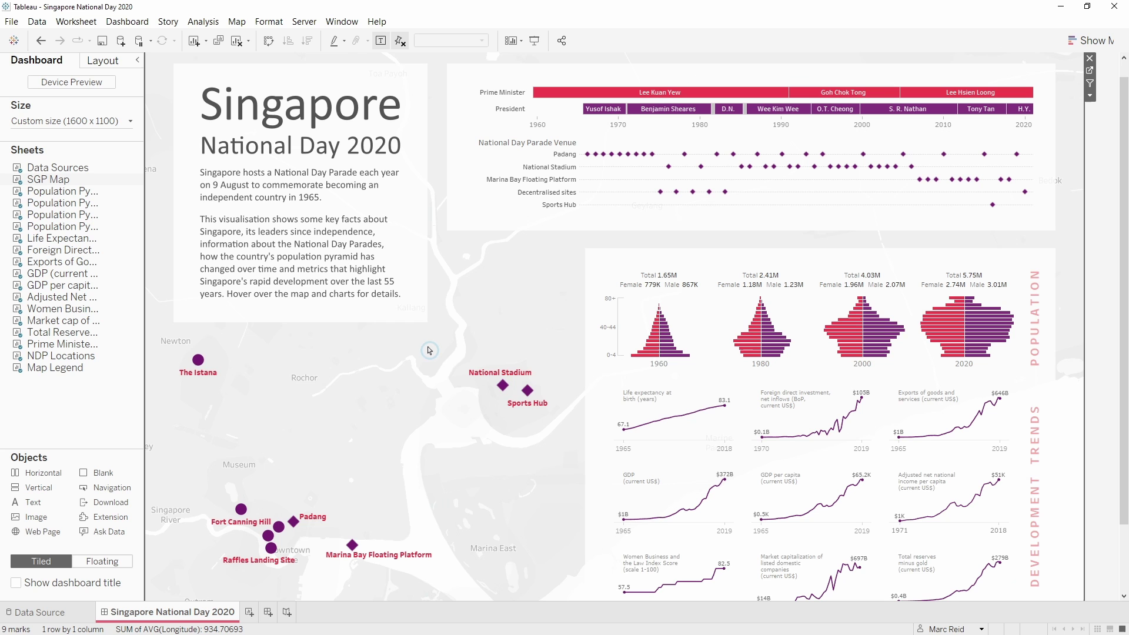
Step: Add a Mapbox background map named 'Singapore Map' using the pasted style URL
{"action": "left_click", "coordinate": [237, 22]}
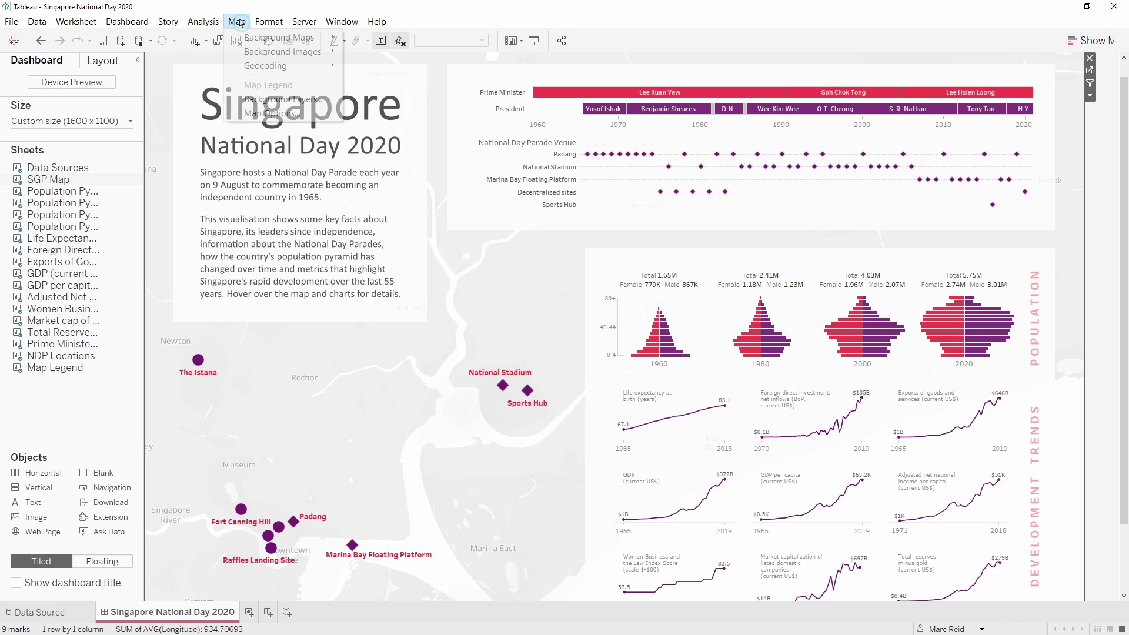
{"action": "mouse_move", "coordinate": [294, 38]}
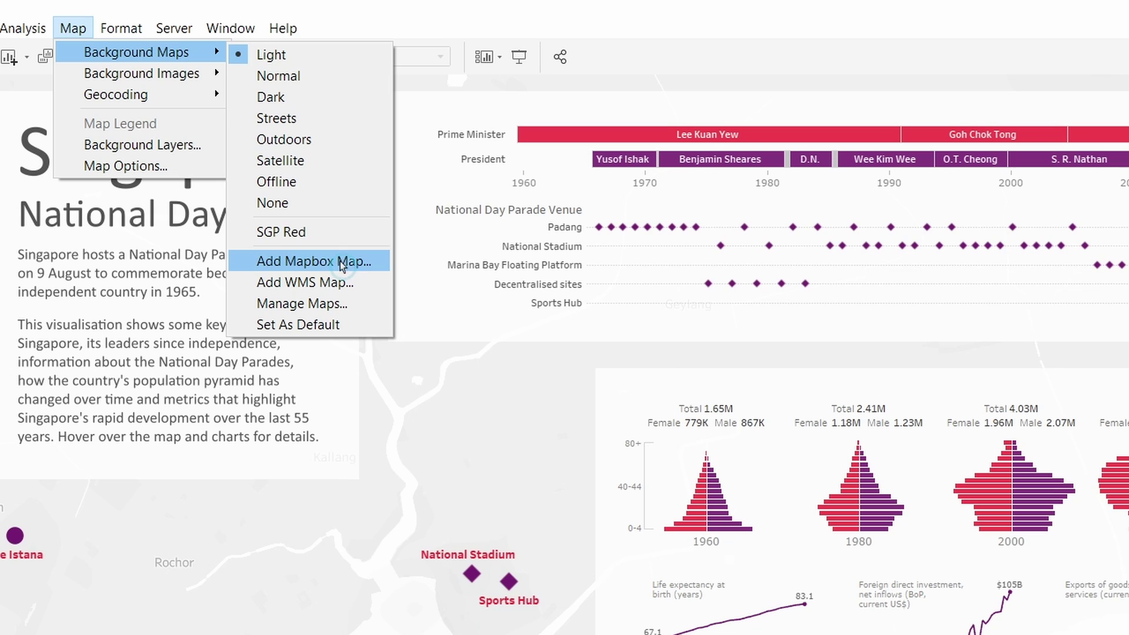
{"action": "left_click", "coordinate": [354, 262]}
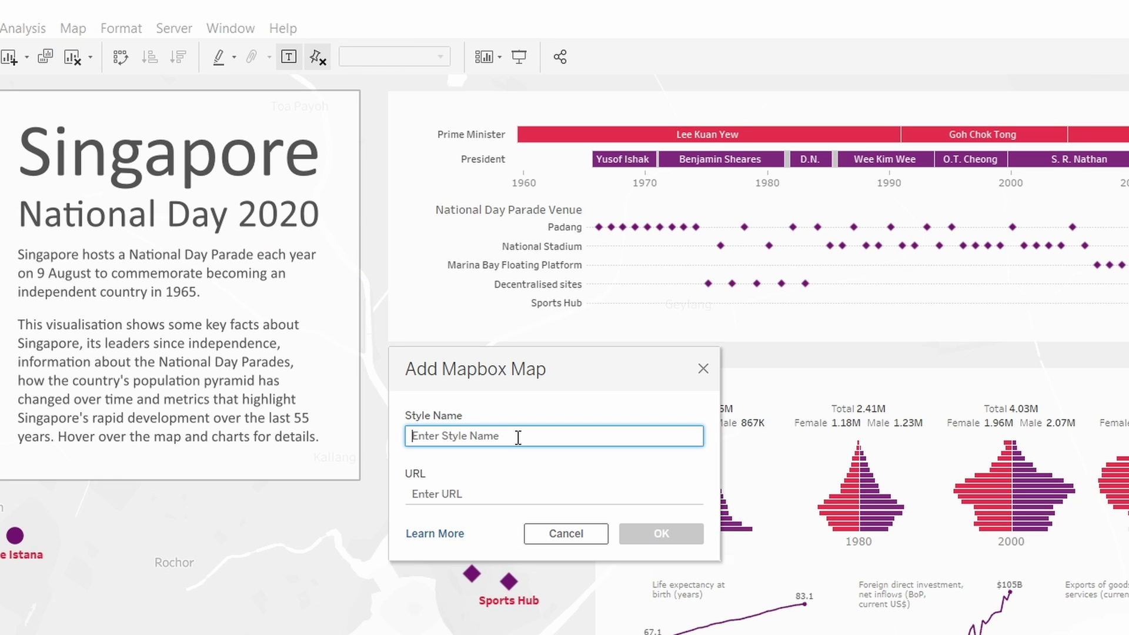
{"action": "type", "text": "Singapore Map"}
{"action": "left_click", "coordinate": [507, 494]}
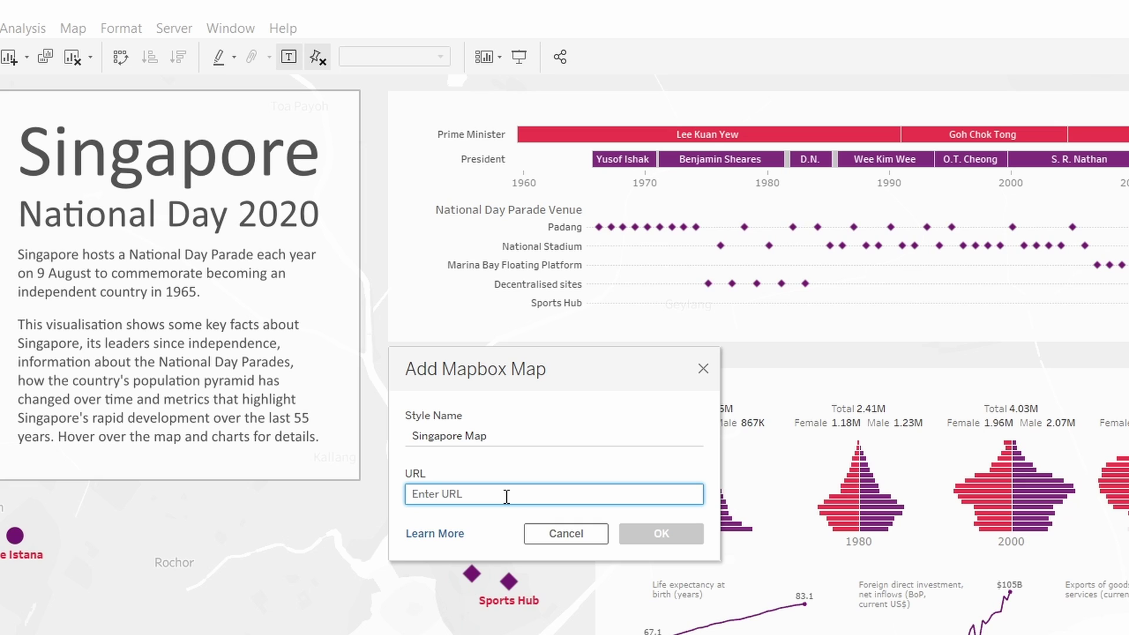
{"action": "key", "text": "ctrl+v"}
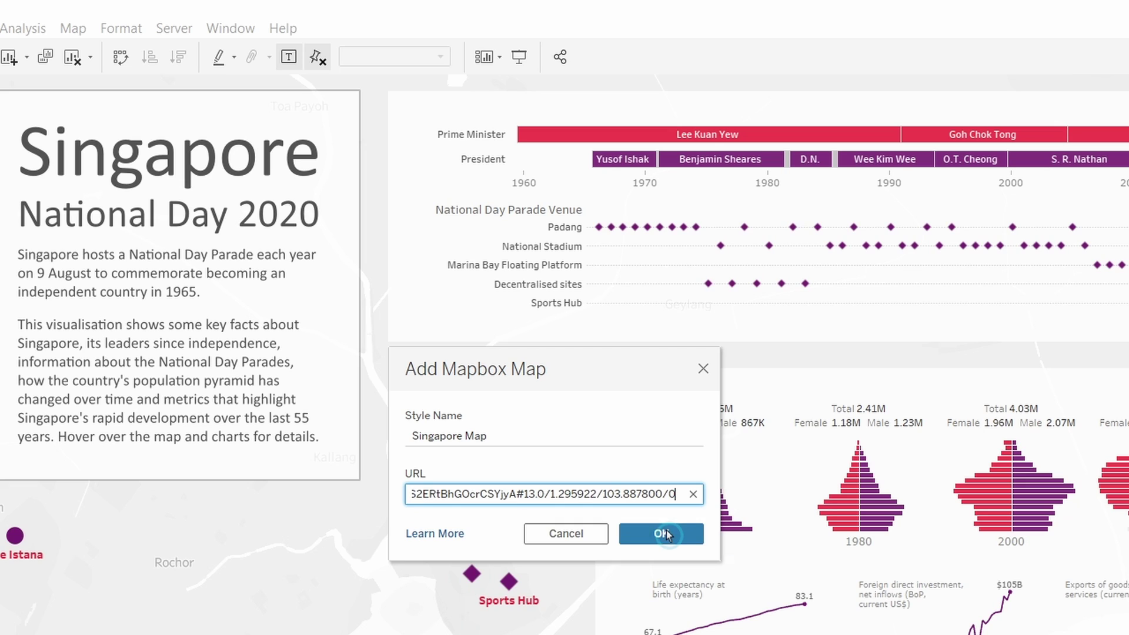
{"action": "left_click", "coordinate": [693, 540]}
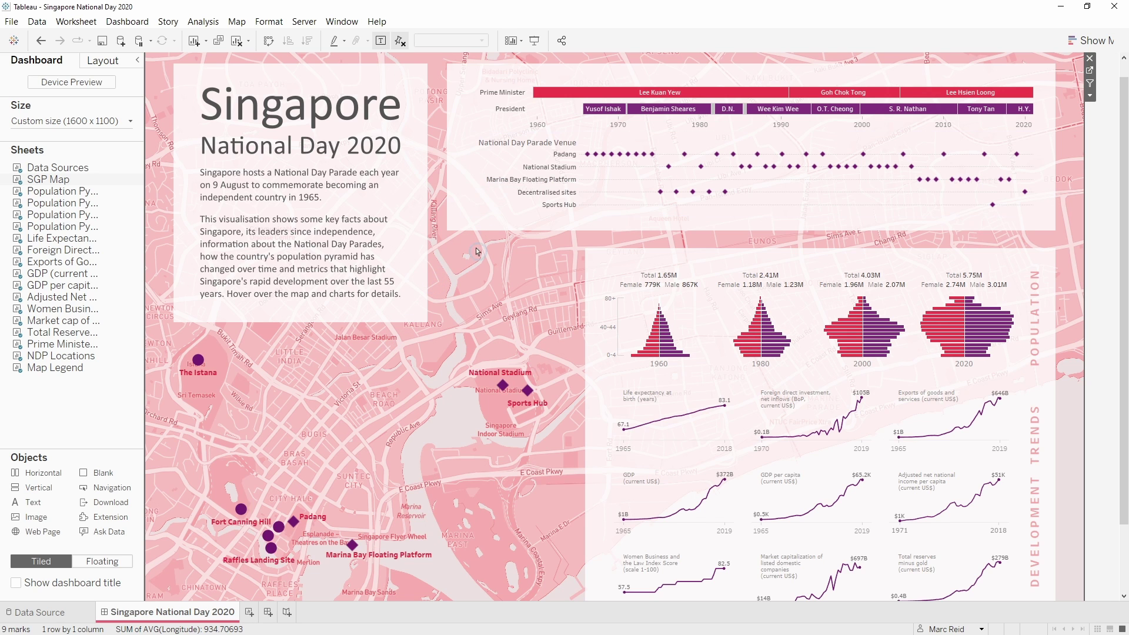
Step: Present full screen and zoom the travel map into Kashmir, Sonamarg–Kargil, then Panikhar
{"action": "key", "text": "F5"}
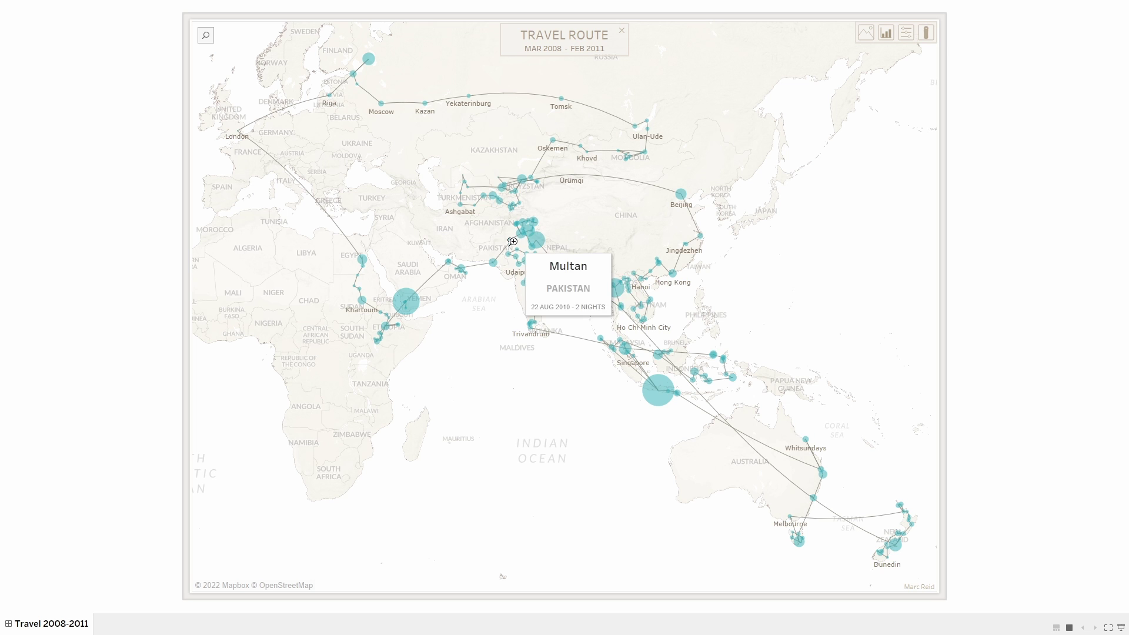
{"action": "left_click_drag", "start_coordinate": [505, 212], "coordinate": [533, 232]}
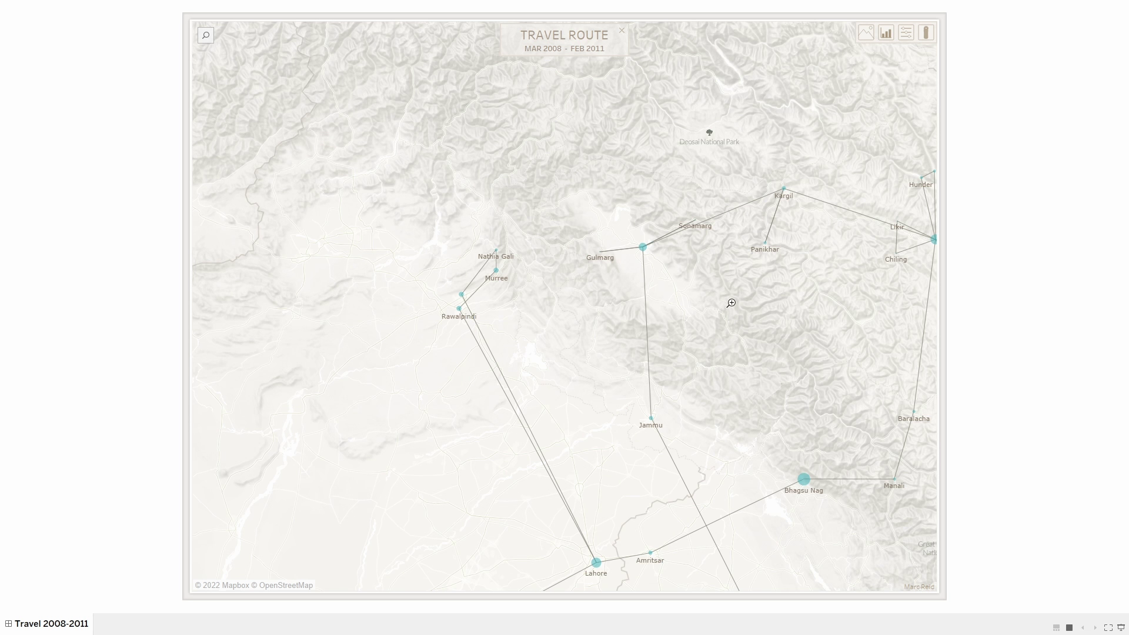
{"action": "left_click_drag", "start_coordinate": [680, 200], "coordinate": [729, 231]}
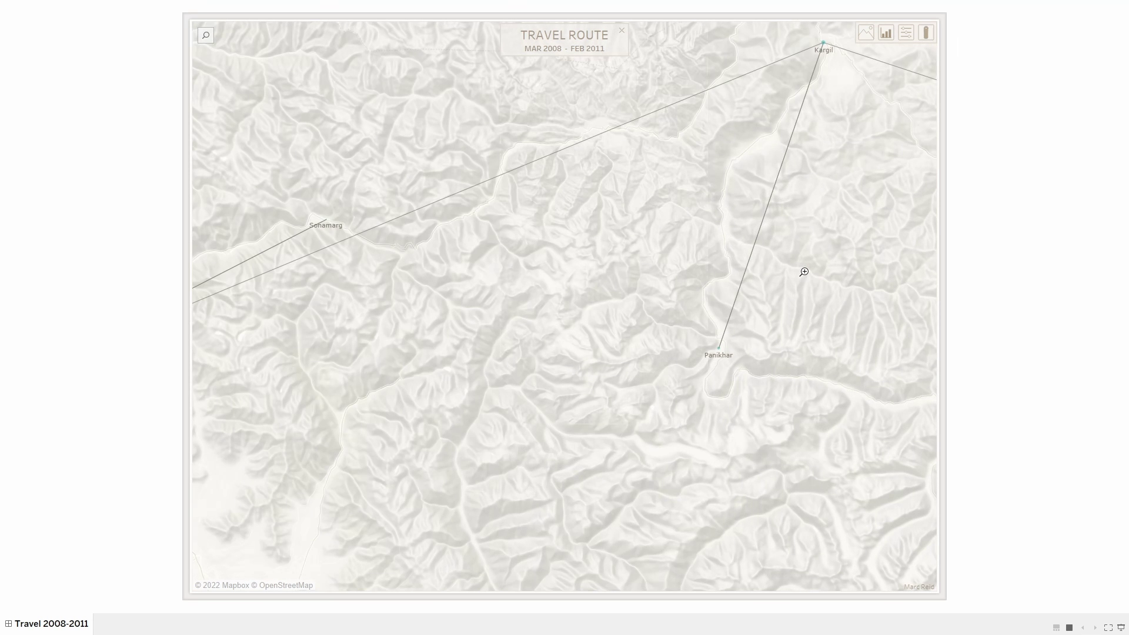
{"action": "mouse_move", "coordinate": [729, 351]}
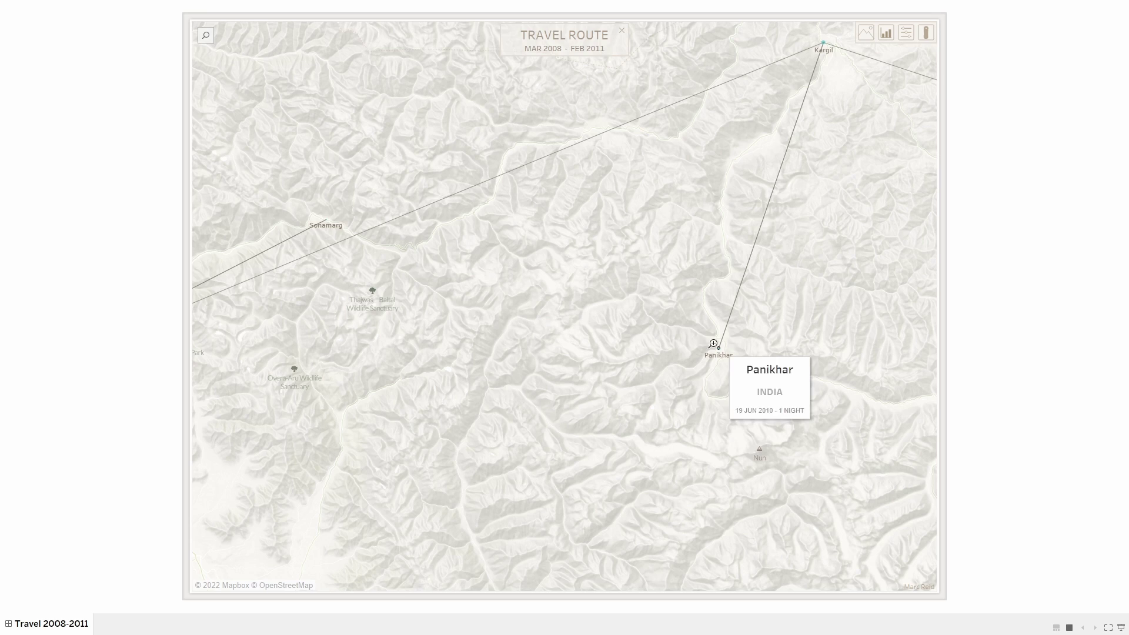
{"action": "left_click_drag", "start_coordinate": [683, 327], "coordinate": [786, 377]}
{"action": "scroll", "coordinate": [786, 376], "scroll_direction": "down", "scroll_amount": 3}
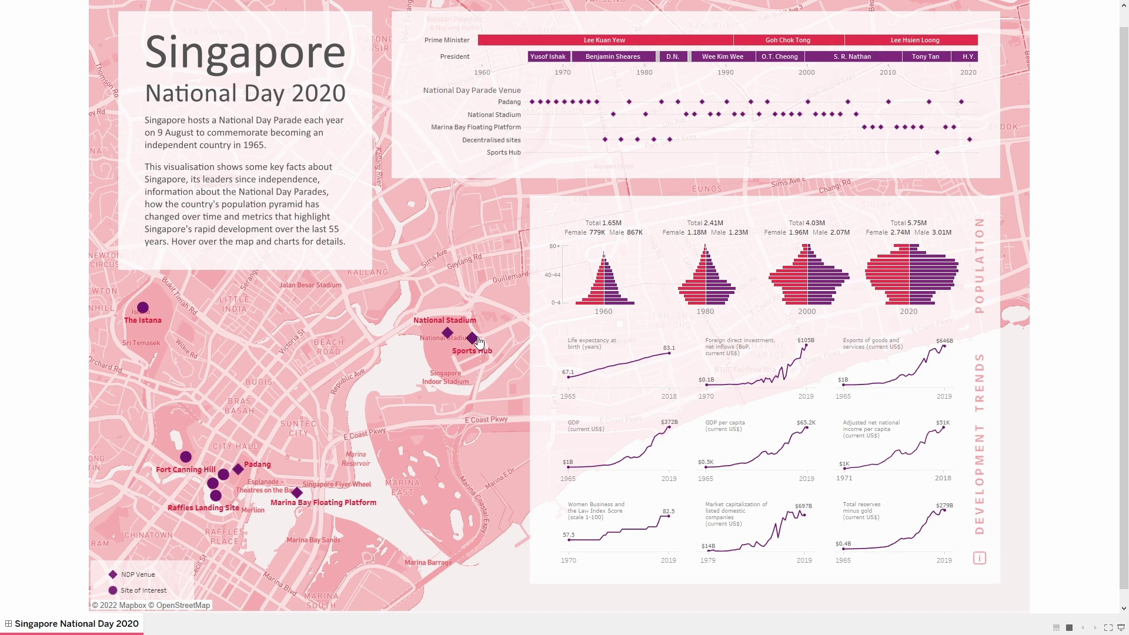
{"action": "mouse_move", "coordinate": [476, 342]}
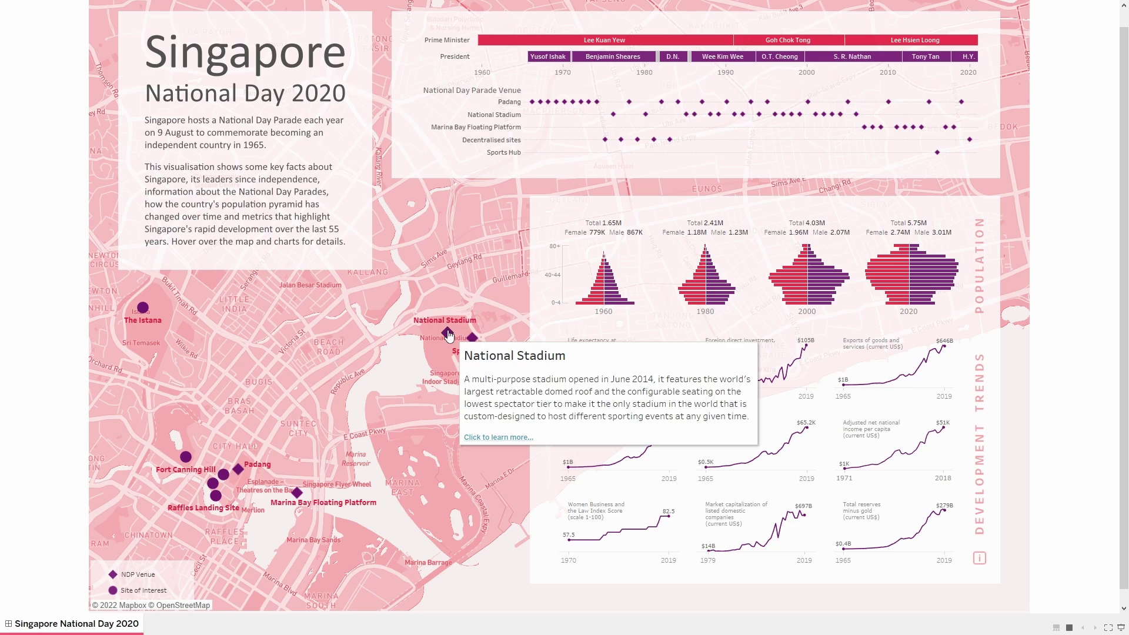
{"action": "mouse_move", "coordinate": [144, 306]}
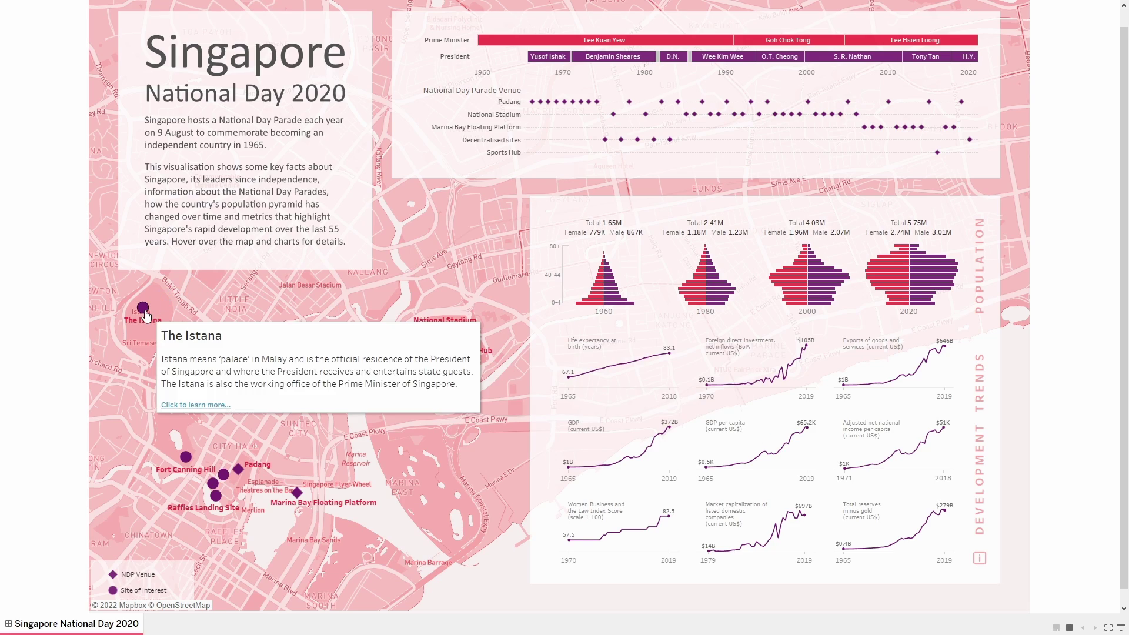